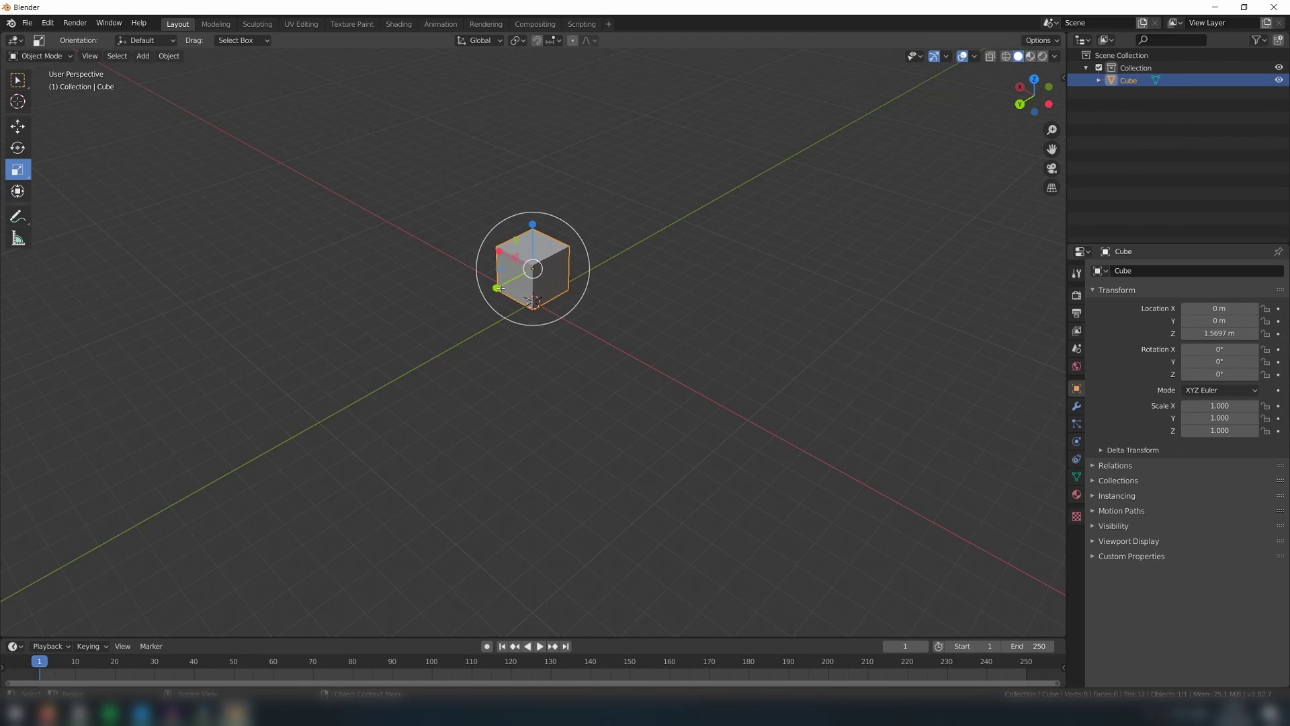
# Scale the cube's mesh along Y and X into a long, wide, flat slab for the car body.
pyautogui.press('Tab')
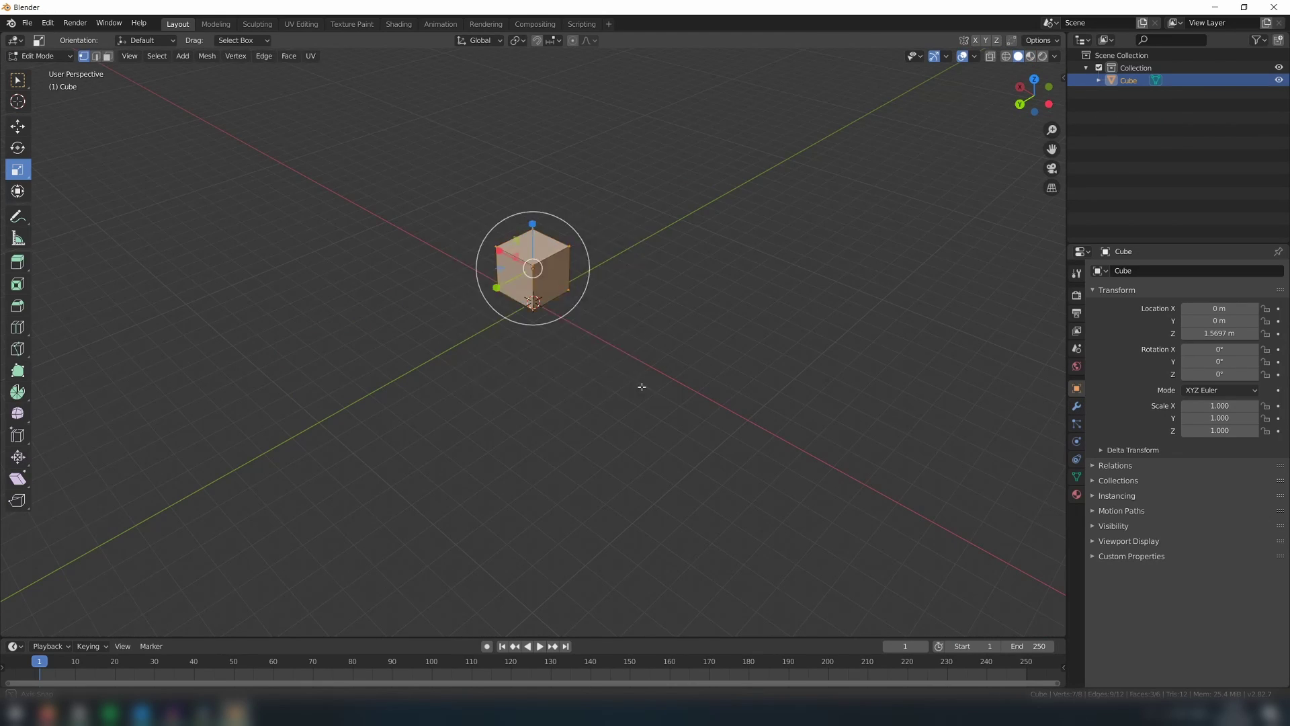
pyautogui.moveTo(643, 386); pyautogui.dragTo(592, 541, button='middle')
pyautogui.moveTo(493, 293); pyautogui.dragTo(242, 430)
pyautogui.click(241, 430)
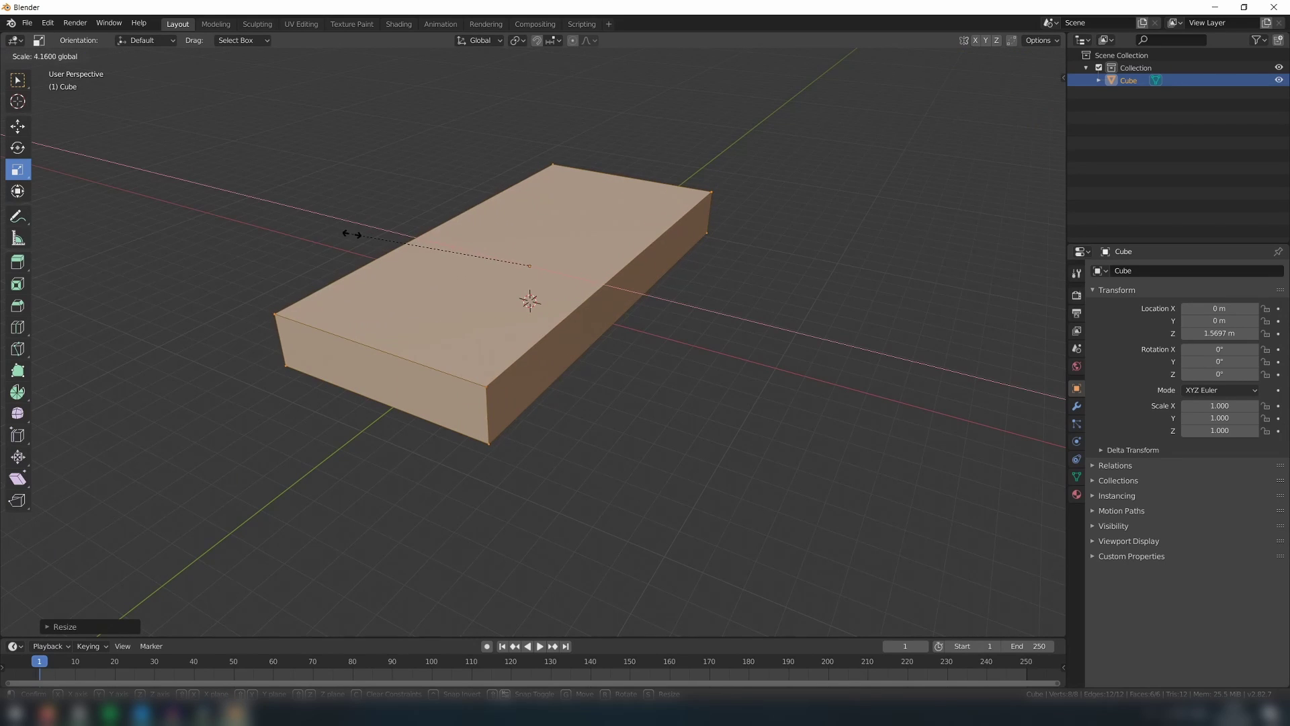
pyautogui.click(345, 236)
# Add two lengthwise loop cuts to the slab, one near each long side.
pyautogui.moveTo(314, 515); pyautogui.dragTo(93, 409, button='middle')
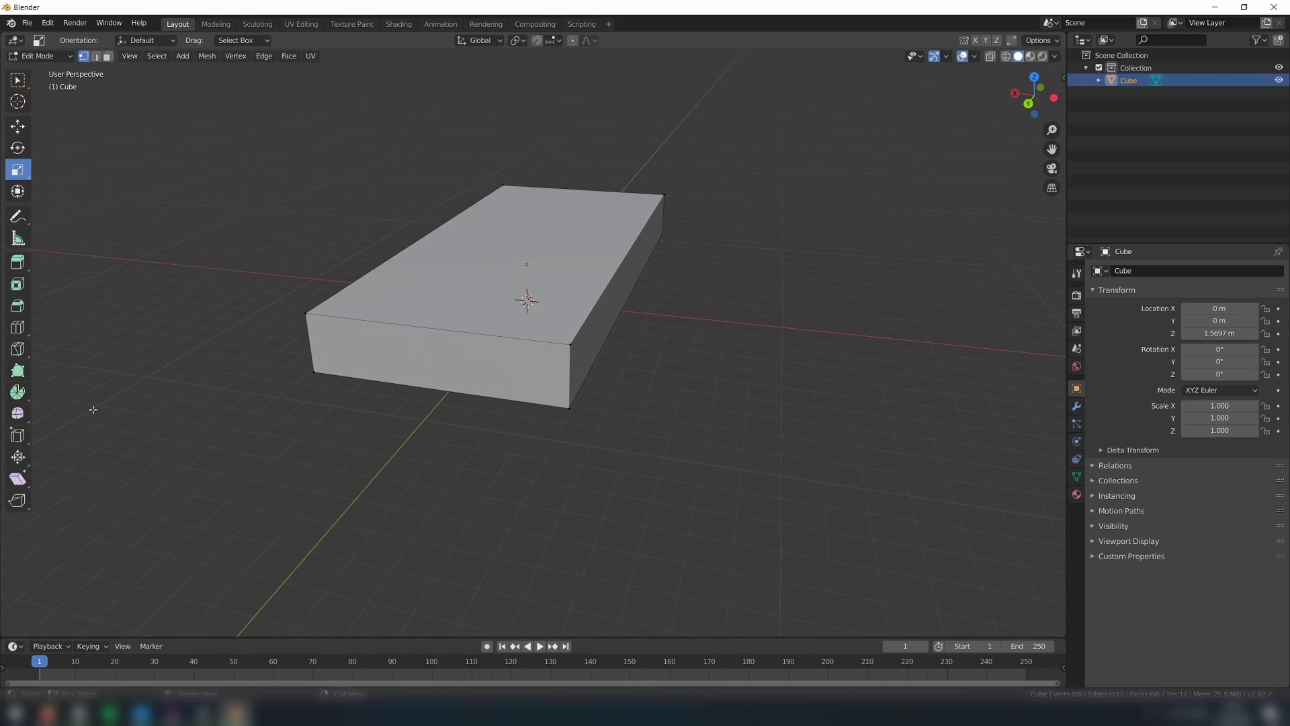
pyautogui.moveTo(444, 340); pyautogui.dragTo(379, 338)
pyautogui.moveTo(721, 426); pyautogui.dragTo(642, 449, button='middle')
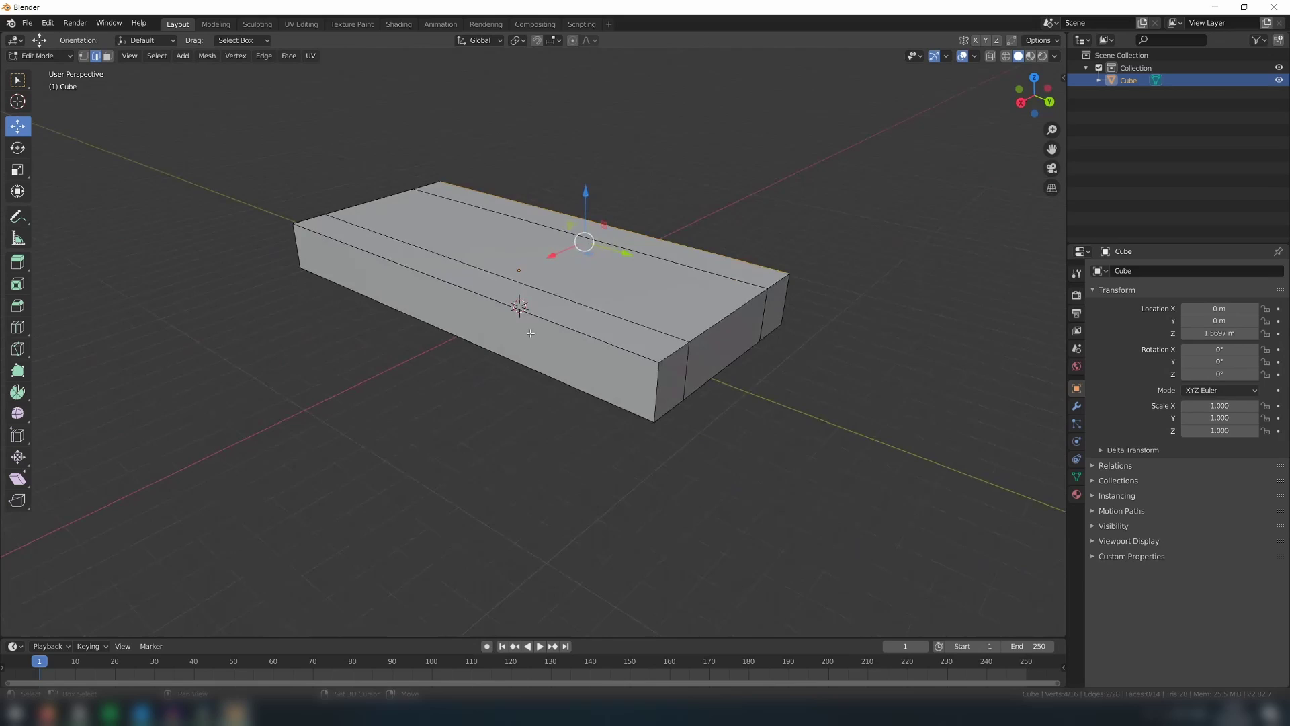
# Bevel the upper and lower long outer edges on both sides of the slab.
pyautogui.keyDown('shift'); pyautogui.click(484, 296); pyautogui.keyUp('shift')
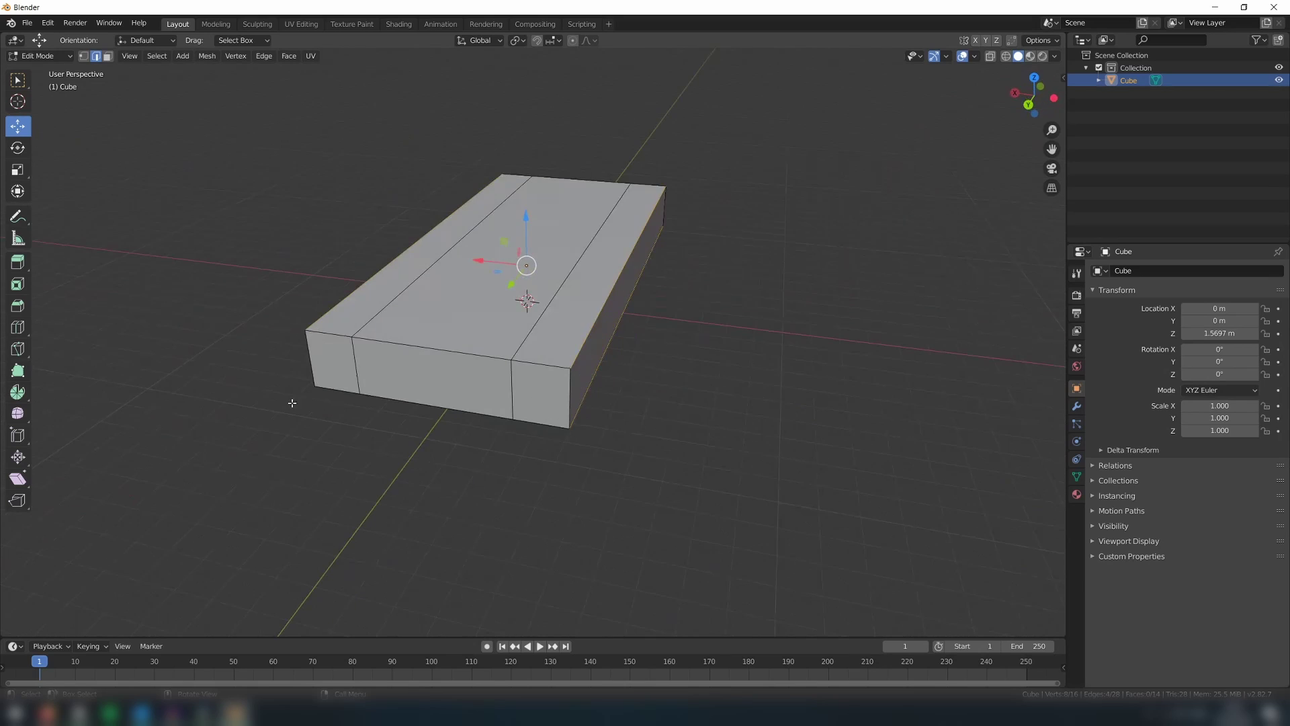
pyautogui.click(18, 265)
pyautogui.click(20, 311)
pyautogui.hotkey('ctrl', 'z')
pyautogui.moveTo(256, 349); pyautogui.dragTo(269, 267)
pyautogui.click(10, 133)
pyautogui.hotkey('ctrl', 'b')
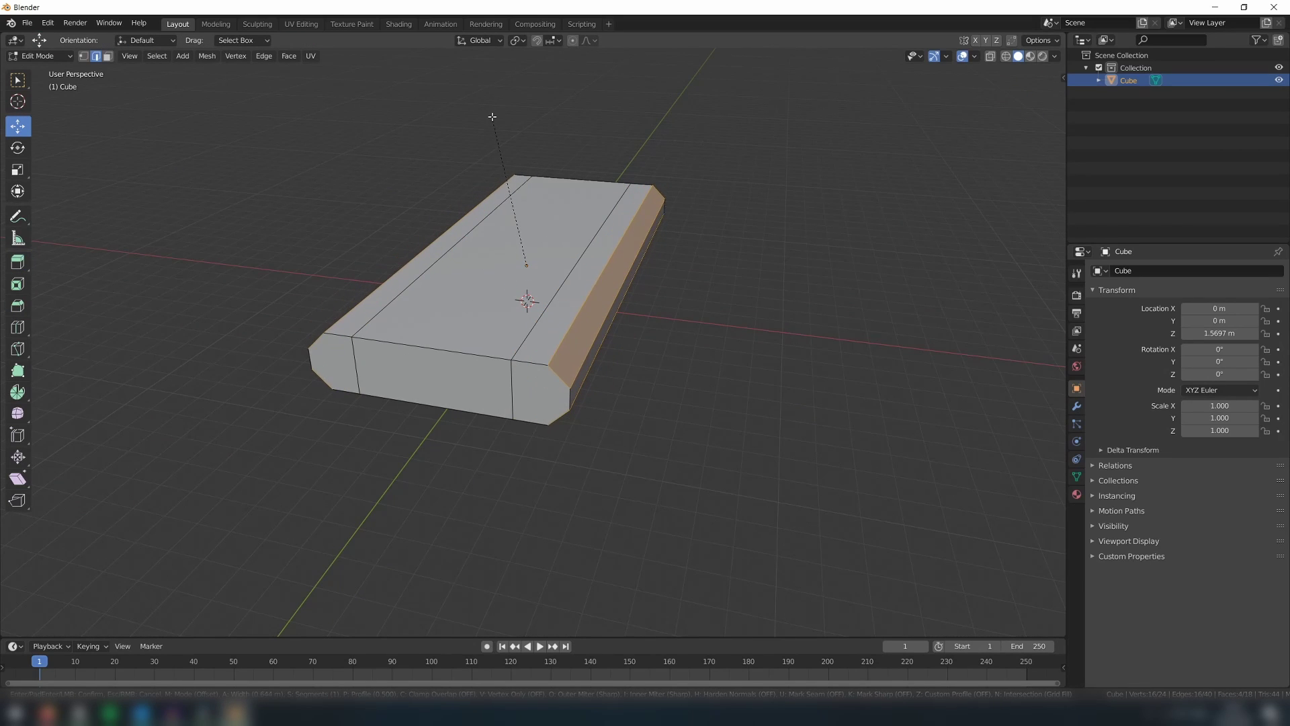
pyautogui.click(491, 117)
# Select the edges along both long sides of the slab and scale them to round the side profile.
pyautogui.click(383, 533)
pyautogui.keyDown('shift'); pyautogui.click(572, 353); pyautogui.keyUp('shift')
pyautogui.moveTo(583, 409); pyautogui.dragTo(585, 343, button='middle')
pyautogui.keyDown('shift'); pyautogui.click(568, 283); pyautogui.keyUp('shift')
pyautogui.click(18, 169)
pyautogui.click(350, 417)
# Select the rounded outer corner edges at the slab's ends and shift them slightly.
pyautogui.moveTo(349, 416); pyautogui.dragTo(424, 262, button='middle')
pyautogui.moveTo(496, 476); pyautogui.dragTo(705, 336, button='middle')
pyautogui.hotkey('shift', 'space')
pyautogui.press('g')
pyautogui.click(798, 383)
pyautogui.keyDown('shift'); pyautogui.click(486, 440); pyautogui.keyUp('shift')
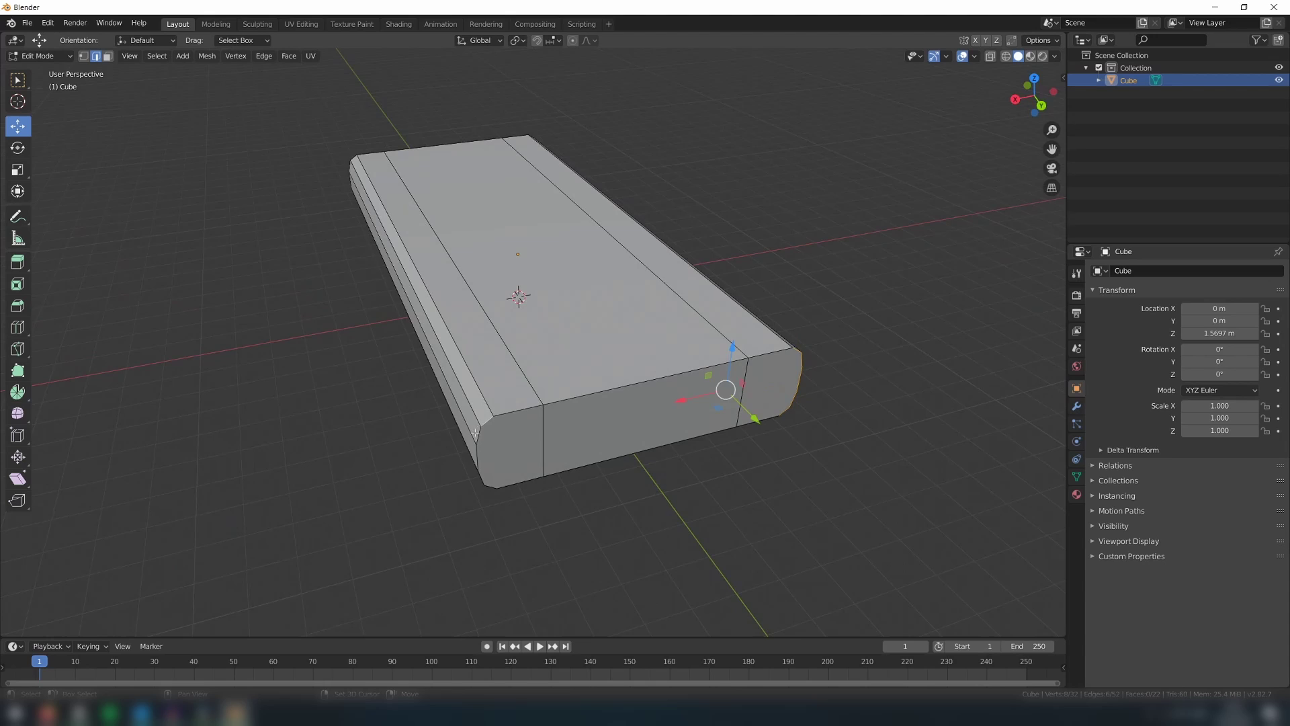
pyautogui.moveTo(494, 450); pyautogui.dragTo(538, 269, button='middle')
pyautogui.keyDown('shift'); pyautogui.click(542, 189); pyautogui.keyUp('shift')
pyautogui.moveTo(542, 195); pyautogui.dragTo(222, 316, button='middle')
pyautogui.moveTo(186, 328); pyautogui.dragTo(191, 328)
pyautogui.moveTo(193, 328); pyautogui.dragTo(211, 384, button='middle')
# Add crosswise loop cuts to the body between its middle and the front end.
pyautogui.click(17, 327)
pyautogui.moveTo(495, 346); pyautogui.dragTo(374, 382)
pyautogui.click(373, 381)
pyautogui.moveTo(374, 381); pyautogui.dragTo(373, 367, button='middle')
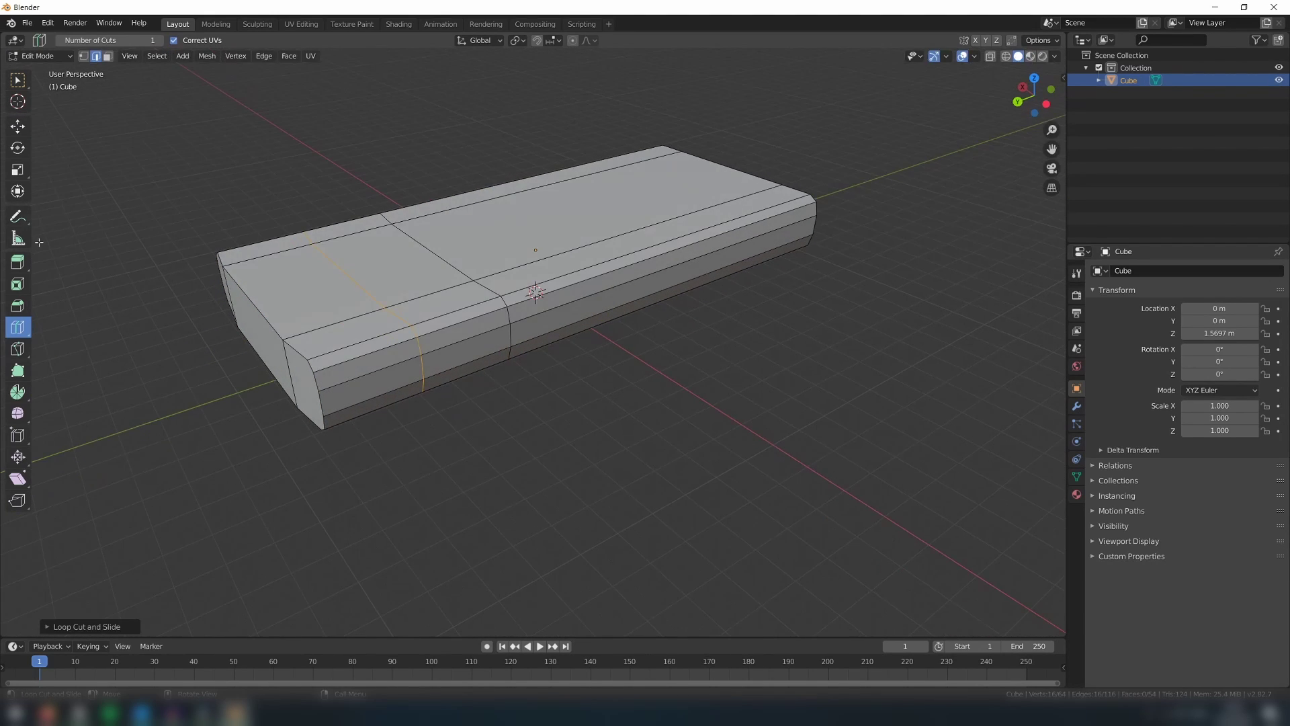
# Lower the crosswise edges towards the front end in two stages to slope the hood.
pyautogui.click(14, 127)
pyautogui.keyDown('shift'); pyautogui.click(363, 296); pyautogui.keyUp('shift')
pyautogui.moveTo(363, 301); pyautogui.dragTo(531, 336, button='middle')
pyautogui.moveTo(640, 310); pyautogui.dragTo(642, 331)
pyautogui.keyDown('shift'); pyautogui.click(279, 322); pyautogui.keyUp('shift')
pyautogui.moveTo(470, 376); pyautogui.dragTo(430, 396, button='middle')
pyautogui.moveTo(648, 398); pyautogui.dragTo(648, 430)
# Bevel the edges of the body's front end face.
pyautogui.moveTo(329, 416); pyautogui.dragTo(775, 354, button='middle')
pyautogui.click(17, 305)
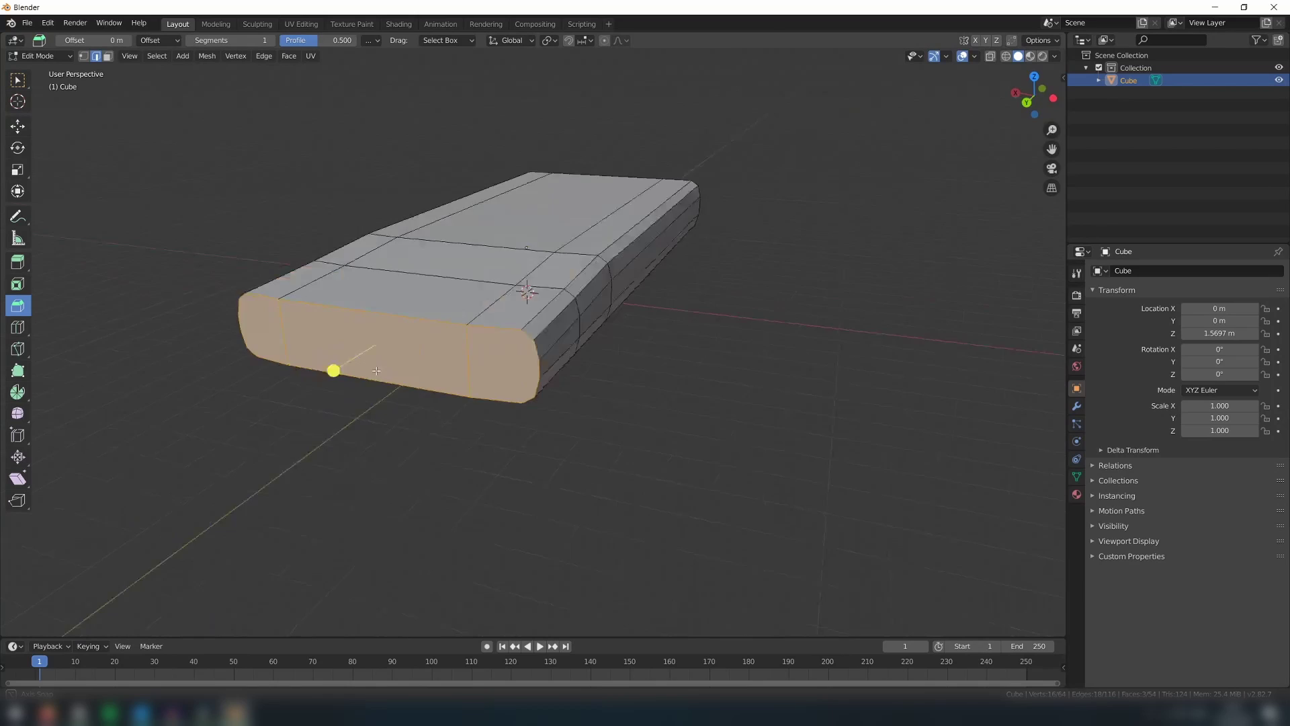
pyautogui.moveTo(331, 369); pyautogui.dragTo(207, 261)
pyautogui.click(396, 463)
pyautogui.moveTo(396, 464); pyautogui.dragTo(289, 463, button='middle')
# Add a crosswise loop cut near the rear end of the body and lower the rear edges.
pyautogui.click(17, 327)
pyautogui.moveTo(591, 312); pyautogui.dragTo(738, 323)
pyautogui.click(17, 127)
pyautogui.moveTo(739, 376); pyautogui.dragTo(538, 430, button='middle')
pyautogui.moveTo(440, 386); pyautogui.dragTo(441, 400)
# Select the body's rear end face and bevel its edges.
pyautogui.moveTo(322, 430); pyautogui.dragTo(440, 423, button='middle')
pyautogui.moveTo(816, 209); pyautogui.dragTo(661, 377)
pyautogui.click(17, 306)
pyautogui.moveTo(773, 289); pyautogui.dragTo(814, 293)
pyautogui.click(17, 126)
# Add crosswise loop cuts on the body to bound the front and rear wheel arches.
pyautogui.moveTo(605, 437); pyautogui.dragTo(678, 396, button='middle')
pyautogui.click(17, 327)
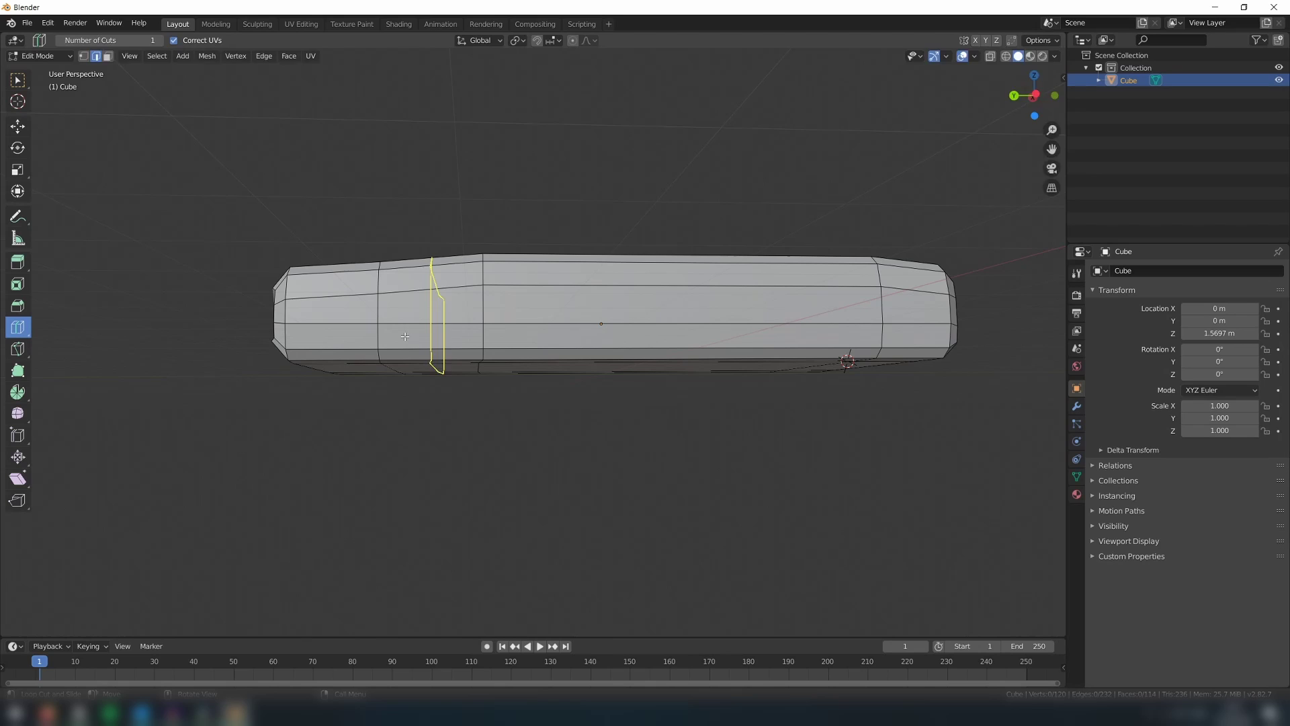
pyautogui.moveTo(433, 342); pyautogui.dragTo(408, 344)
pyautogui.moveTo(429, 344); pyautogui.dragTo(448, 344)
pyautogui.moveTo(779, 341); pyautogui.dragTo(860, 356)
# Select the lower body edges at the wheel positions on both sides and raise them to form wheel arches.
pyautogui.click(18, 126)
pyautogui.moveTo(323, 430); pyautogui.dragTo(343, 404, button='middle')
pyautogui.click(400, 324)
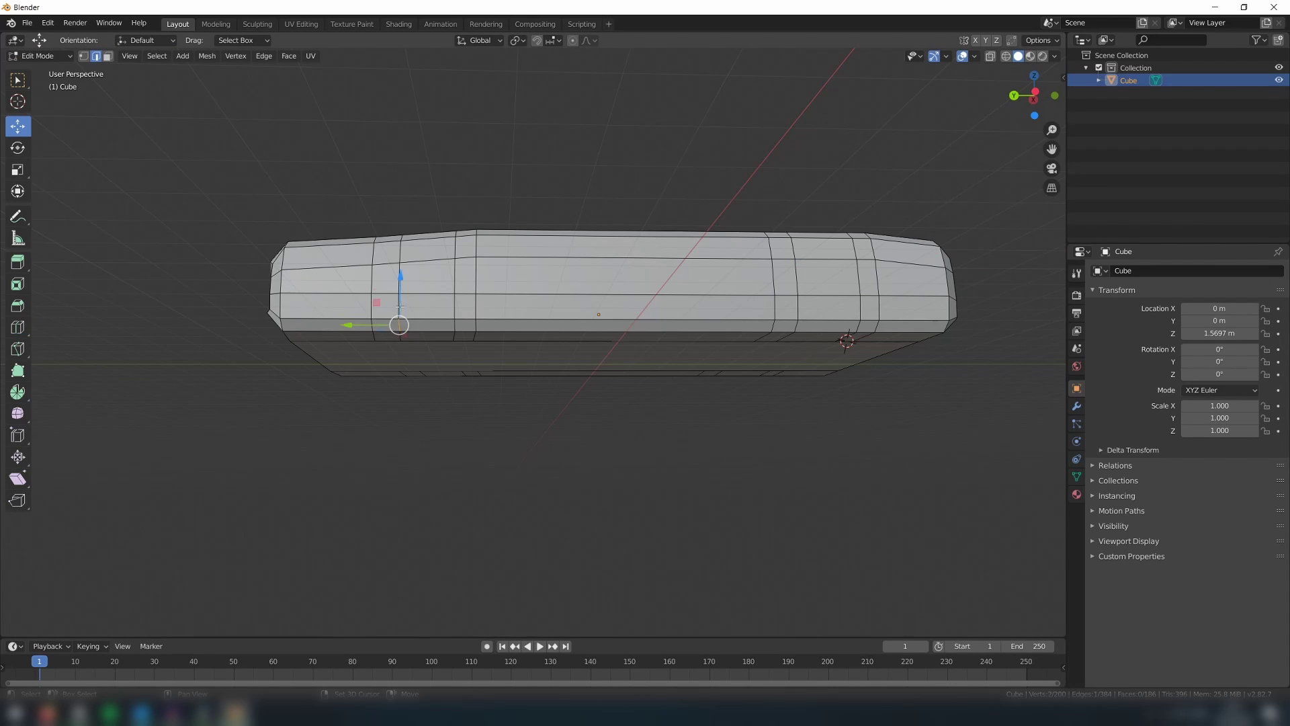
pyautogui.keyDown('shift'); pyautogui.click(857, 327); pyautogui.keyUp('shift')
pyautogui.keyDown('shift'); pyautogui.click(847, 336); pyautogui.keyUp('shift')
pyautogui.moveTo(845, 338); pyautogui.dragTo(635, 370, button='middle')
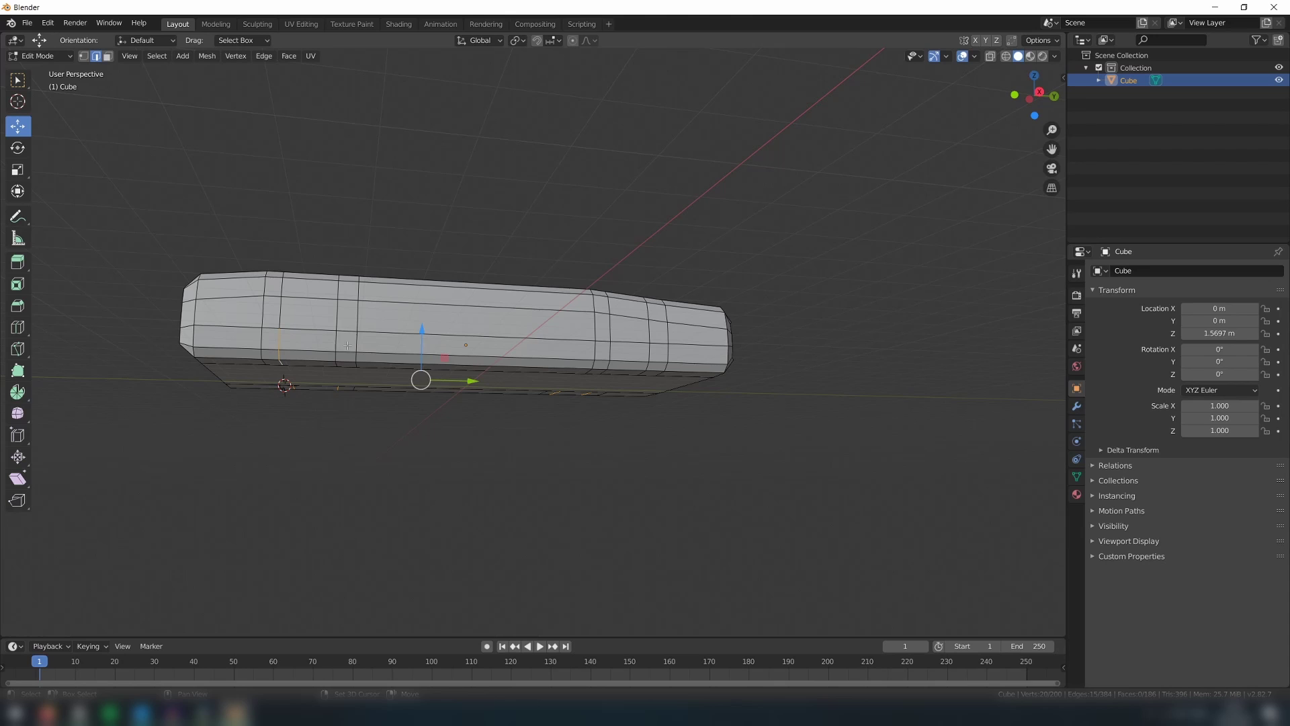
pyautogui.moveTo(328, 368); pyautogui.dragTo(265, 380, button='middle')
pyautogui.keyDown('shift'); pyautogui.click(600, 348); pyautogui.keyUp('shift')
pyautogui.moveTo(625, 366); pyautogui.dragTo(625, 346, button='middle')
pyautogui.keyDown('shift'); pyautogui.click(605, 359); pyautogui.keyUp('shift')
pyautogui.keyDown('shift'); pyautogui.click(648, 359); pyautogui.keyUp('shift')
pyautogui.moveTo(484, 341); pyautogui.dragTo(493, 311)
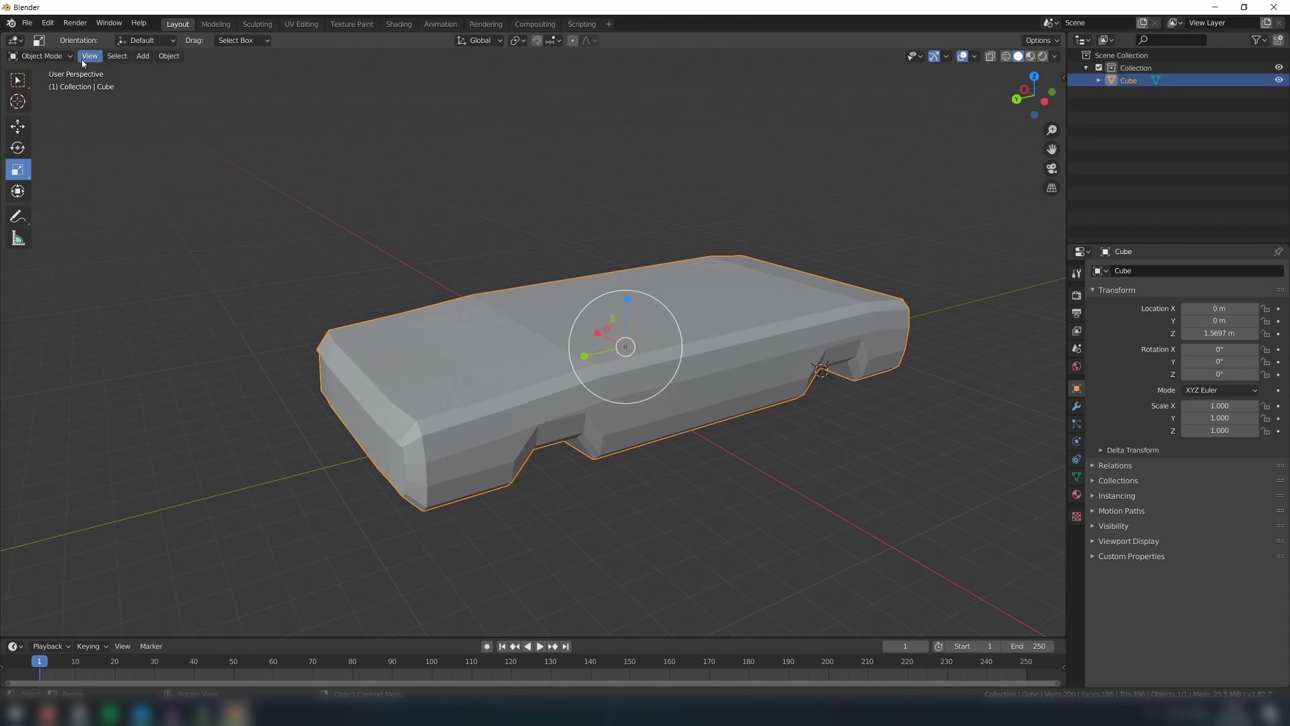
# Add a cube with an X-axis Mirror modifier and place it above the body as the cabin roof.
pyautogui.click(143, 56)
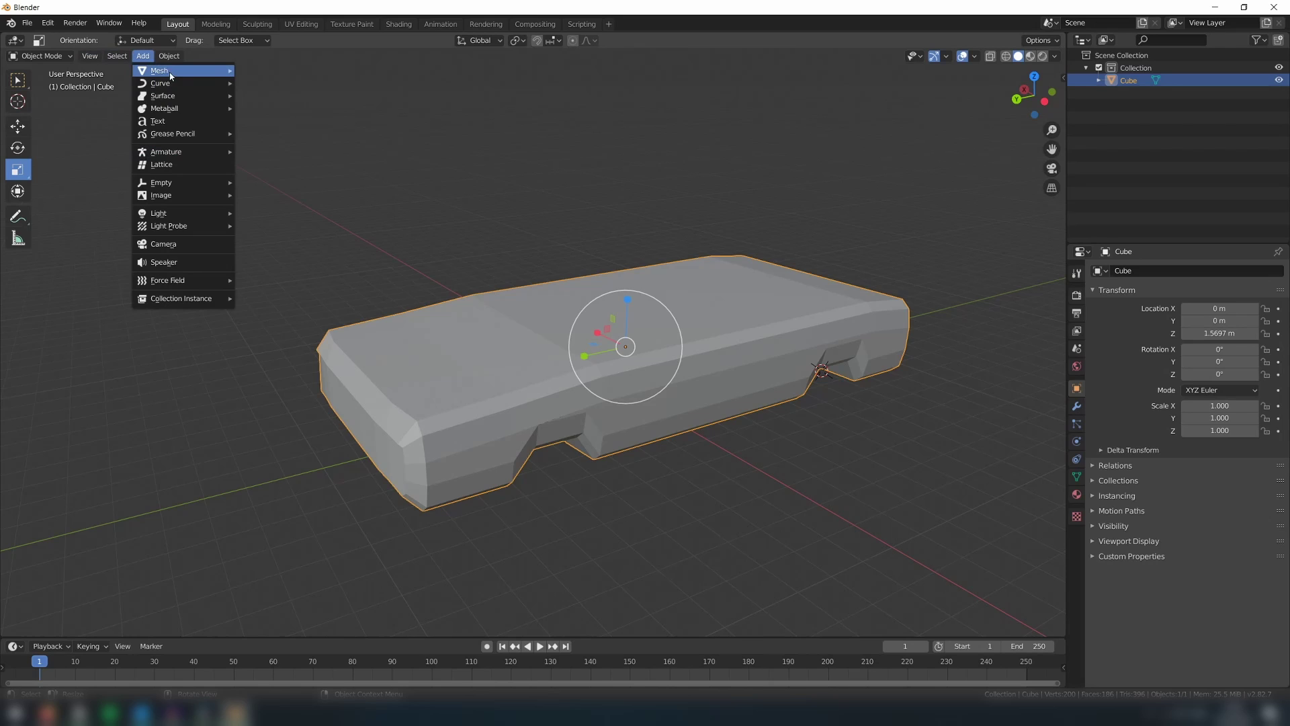
pyautogui.click(259, 83)
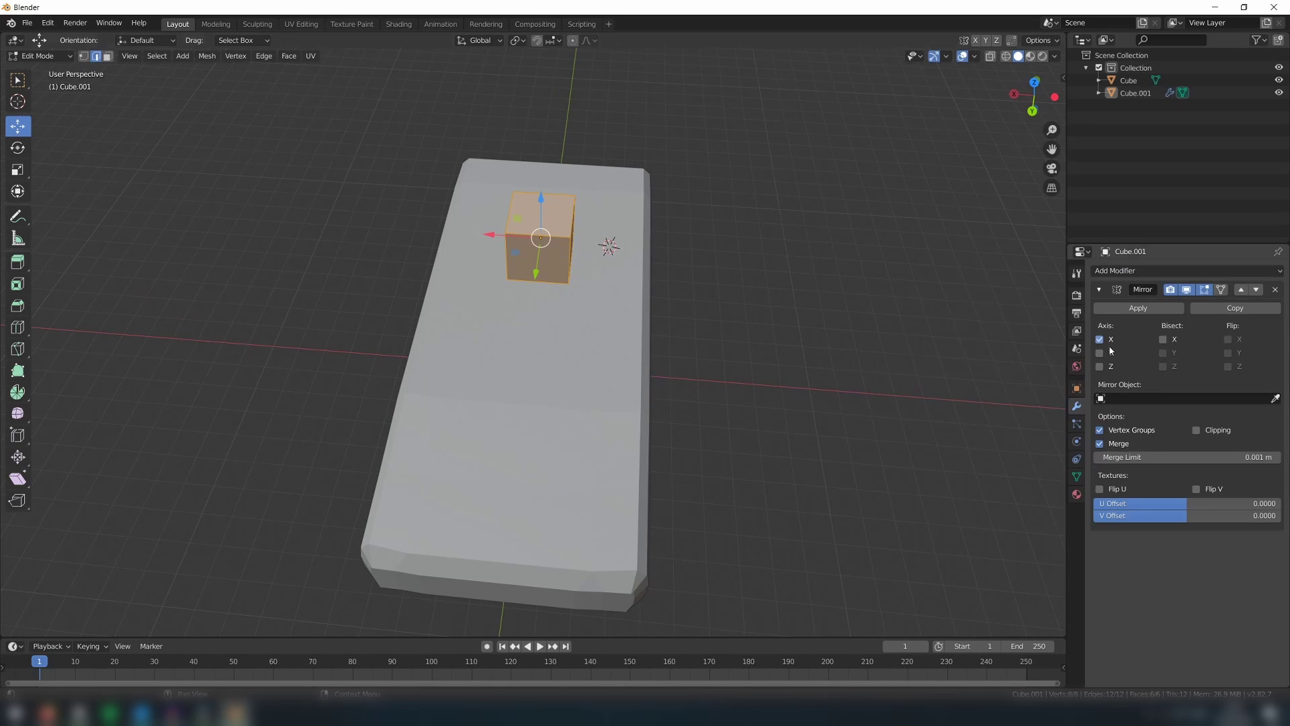
pyautogui.press('g')
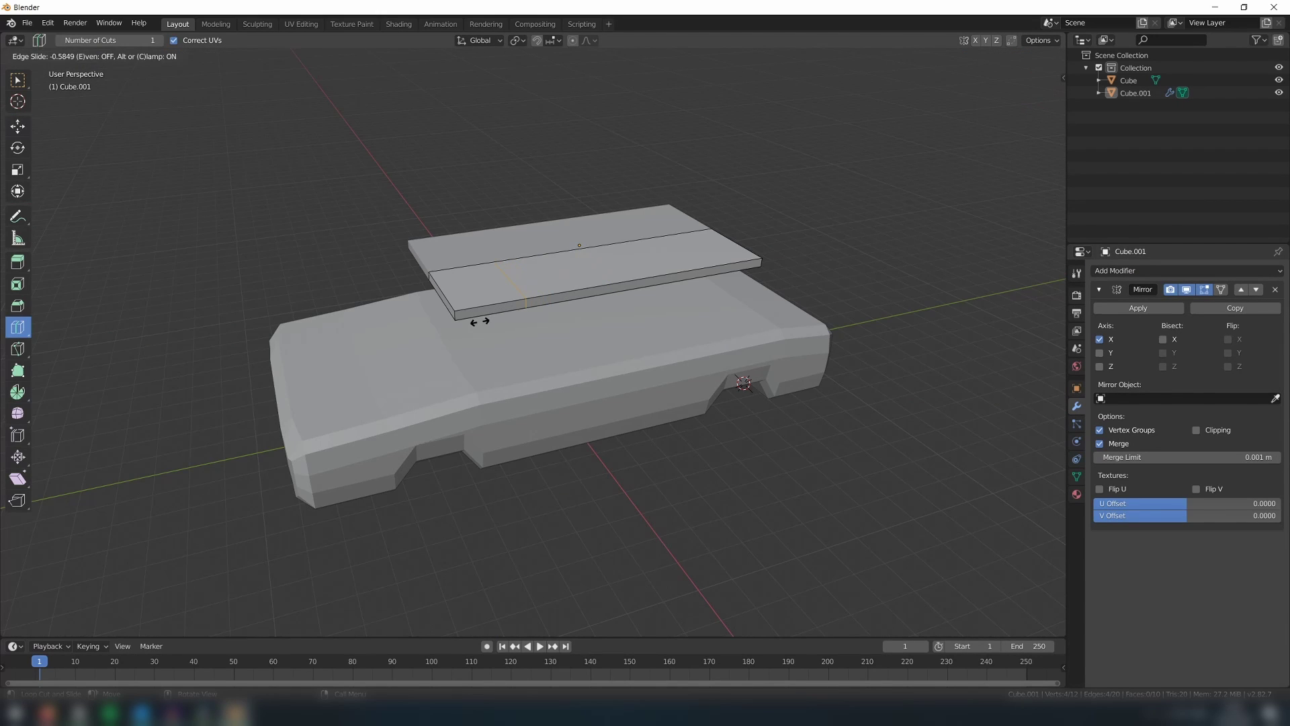
# Loop cut the roof slab near its front and rear ends, and lower the front edge to the hood.
pyautogui.moveTo(480, 323); pyautogui.dragTo(482, 321)
pyautogui.moveTo(627, 289); pyautogui.dragTo(688, 294)
pyautogui.click(18, 127)
pyautogui.click(442, 296)
pyautogui.moveTo(438, 253); pyautogui.dragTo(443, 334)
pyautogui.moveTo(511, 336); pyautogui.dragTo(430, 336, button='middle')
# Lower the roof slab's rear edge to the body to form the sloping rear pillars.
pyautogui.click(96, 56)
pyautogui.click(746, 291)
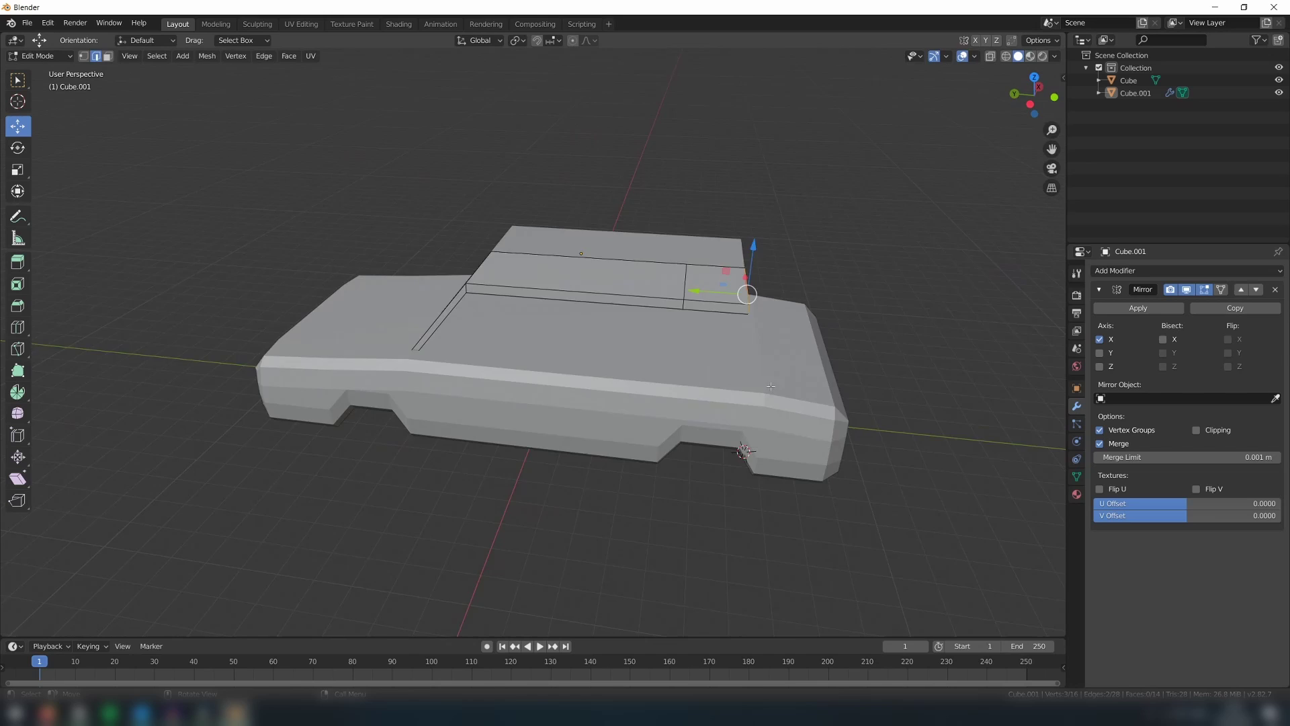
pyautogui.moveTo(745, 336); pyautogui.dragTo(756, 295, button='middle')
pyautogui.moveTo(729, 237); pyautogui.dragTo(728, 316)
pyautogui.moveTo(618, 377); pyautogui.dragTo(733, 349, button='middle')
# Split the middle of the roof with two crosswise cuts and raise them slightly.
pyautogui.click(18, 306)
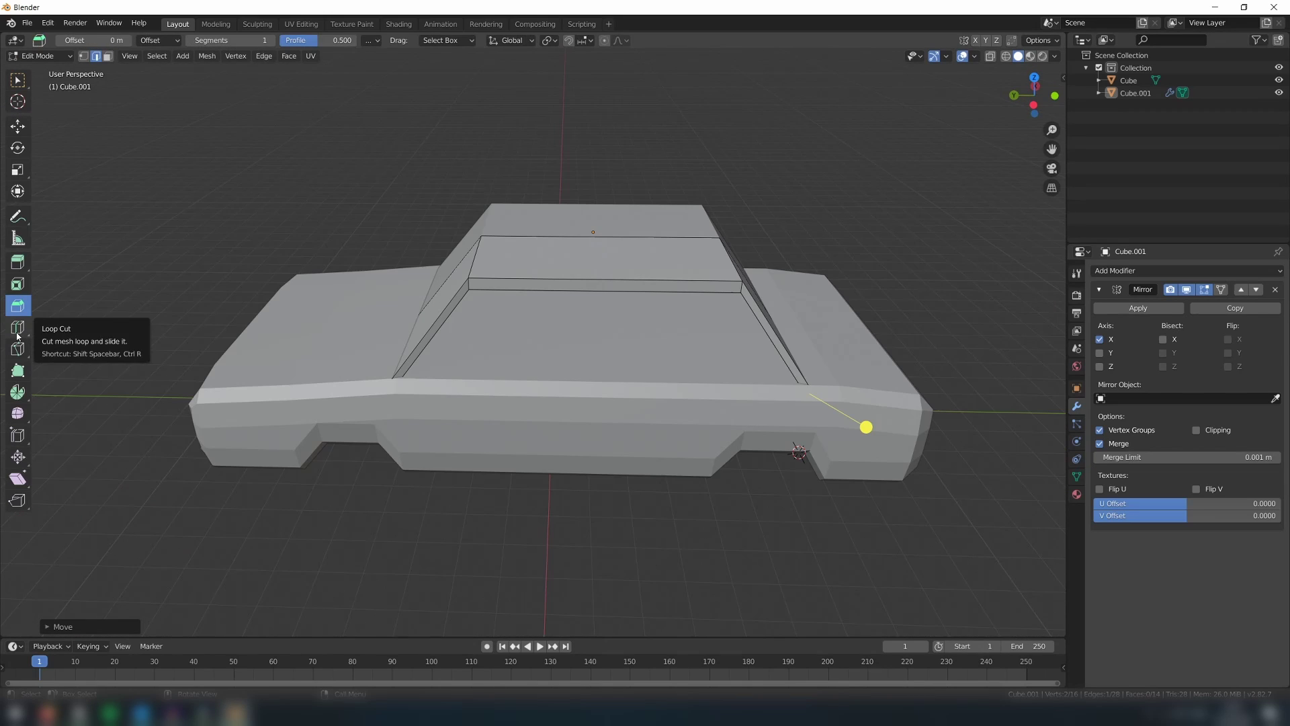
pyautogui.click(18, 329)
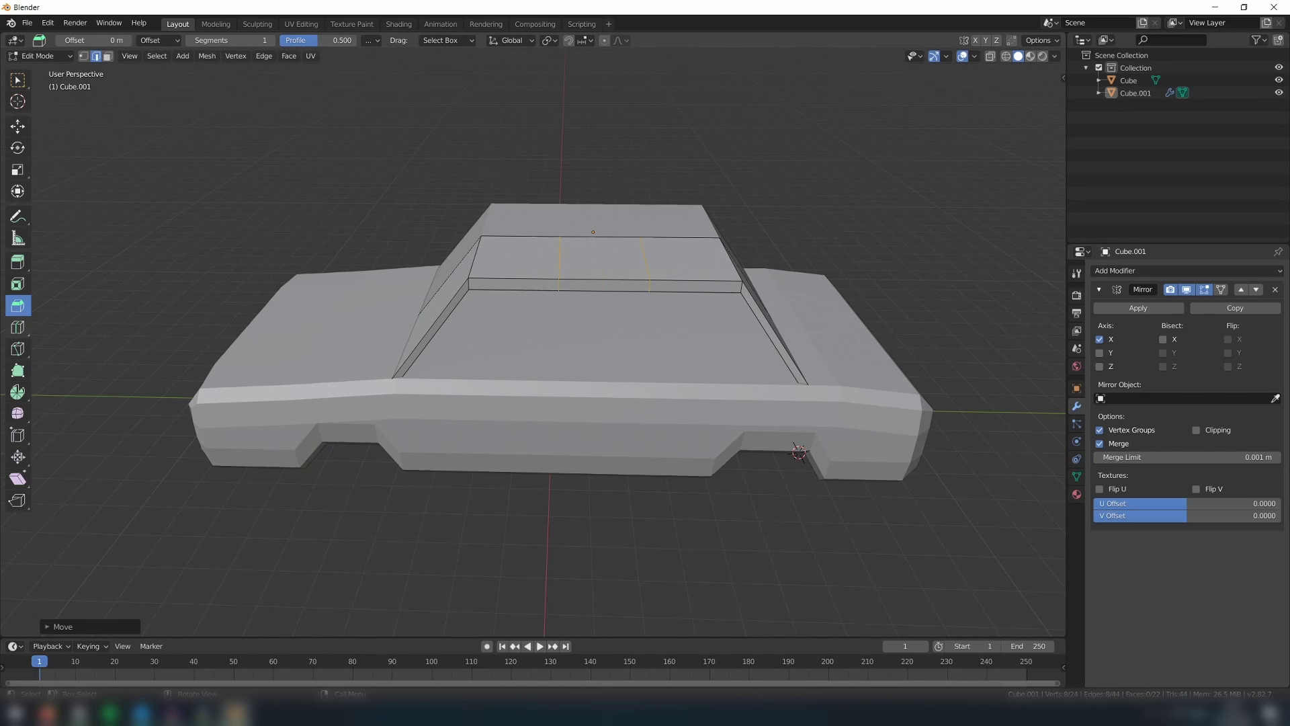
pyautogui.rightClick(558, 290)
pyautogui.click(18, 126)
pyautogui.moveTo(605, 213); pyautogui.dragTo(605, 198)
# Knife-cut small pillar outlines into the underside of the middle roof section near its outer edge.
pyautogui.click(17, 169)
pyautogui.moveTo(565, 296); pyautogui.dragTo(578, 215, button='middle')
pyautogui.scroll(4, 578, 215)
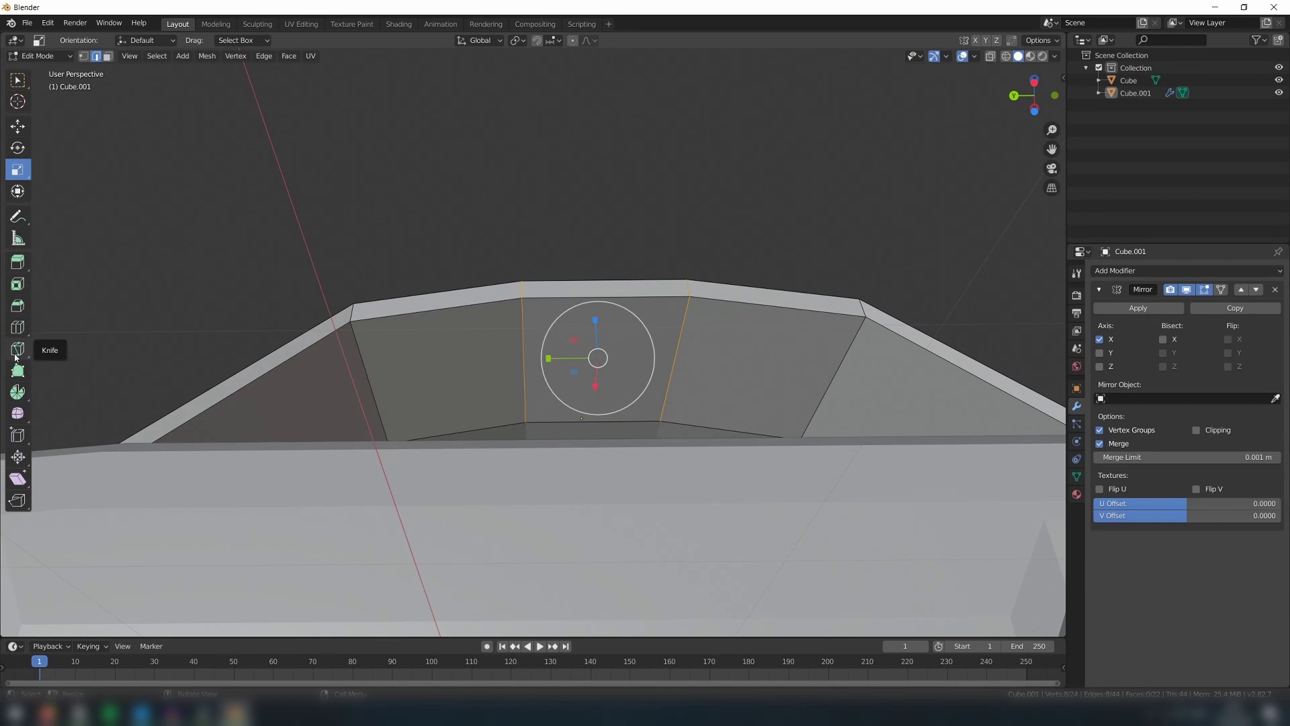
pyautogui.click(18, 348)
pyautogui.click(510, 314)
pyautogui.click(684, 317)
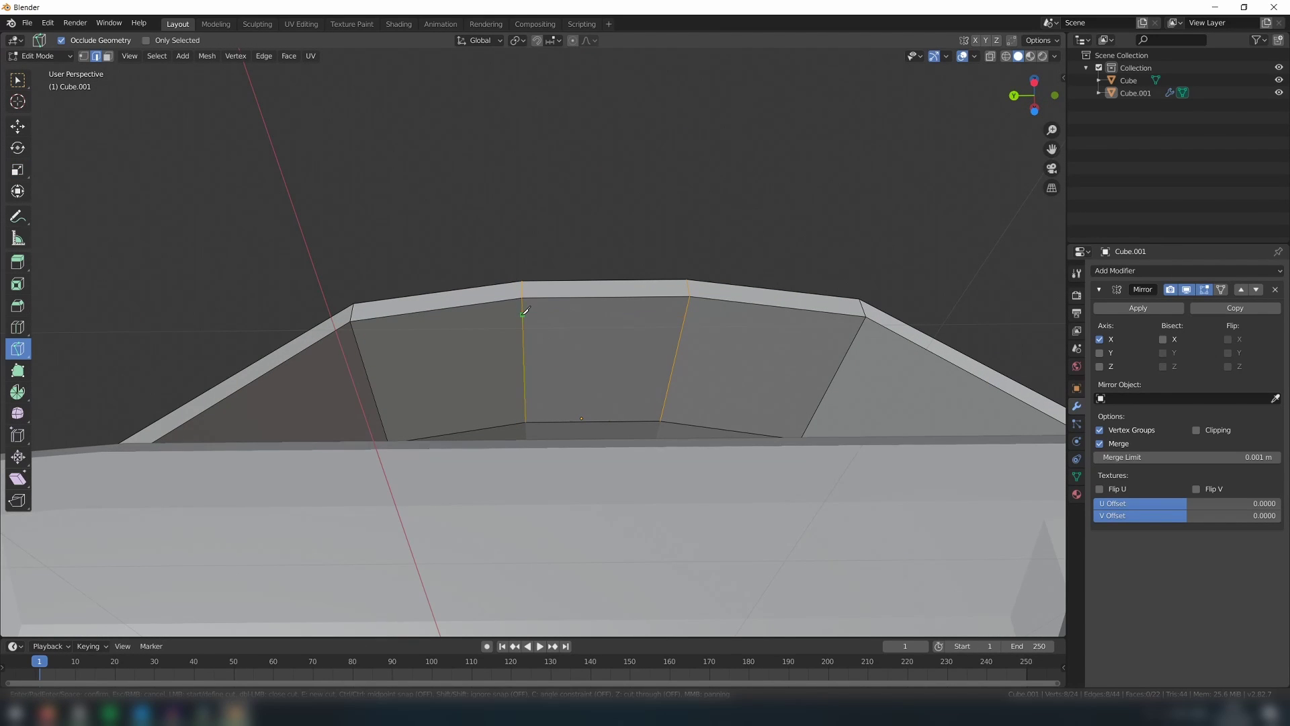
# Select the three lengthwise knife-cut edges under the roof and scale them flat into one straight line.
pyautogui.click(13, 169)
pyautogui.click(536, 316)
pyautogui.keyDown('shift'); pyautogui.click(598, 315); pyautogui.keyUp('shift')
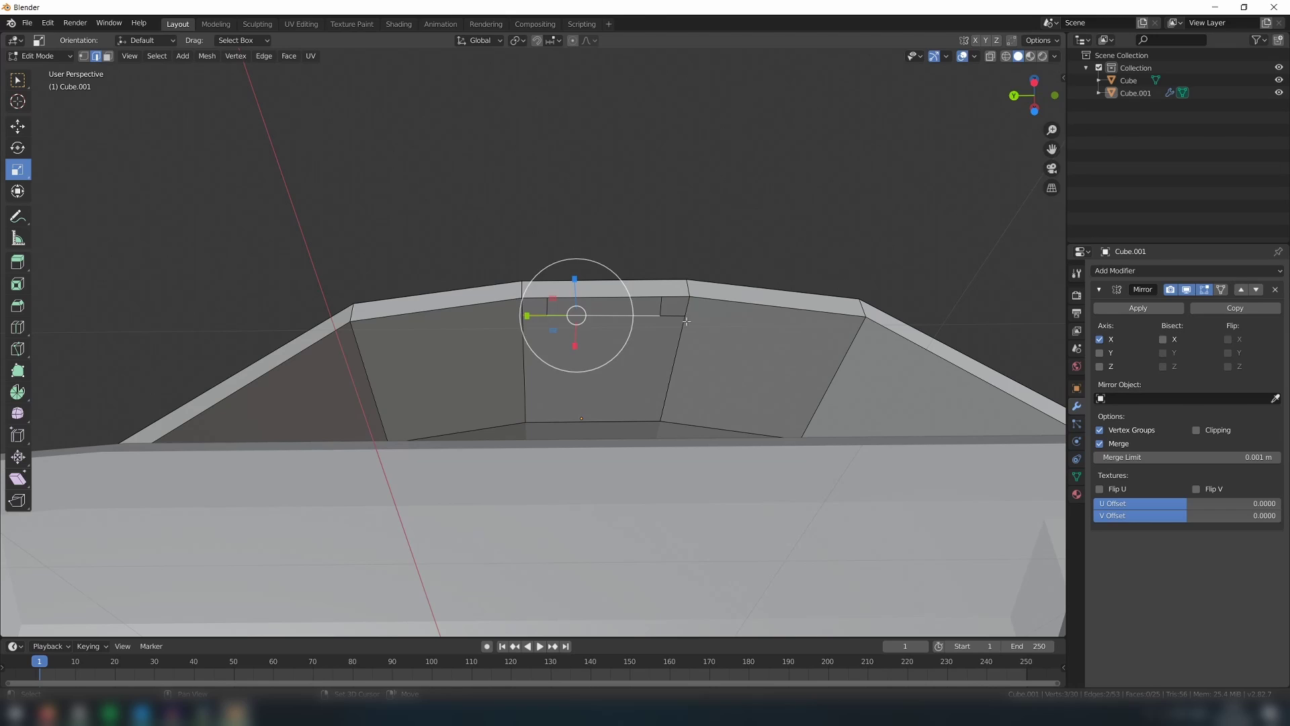
pyautogui.keyDown('shift'); pyautogui.click(674, 316); pyautogui.keyUp('shift')
pyautogui.moveTo(600, 343); pyautogui.dragTo(603, 319)
# Straighten the two short cross edges of the pillar outlines by scaling each one along Y.
pyautogui.click(547, 307)
pyautogui.moveTo(504, 308); pyautogui.dragTo(506, 308)
pyautogui.moveTo(498, 308); pyautogui.dragTo(544, 308)
pyautogui.click(662, 307)
pyautogui.moveTo(611, 307); pyautogui.dragTo(662, 305)
# Select the two small outline faces under the roof and extrude them down to the body as side pillars.
pyautogui.press('3')
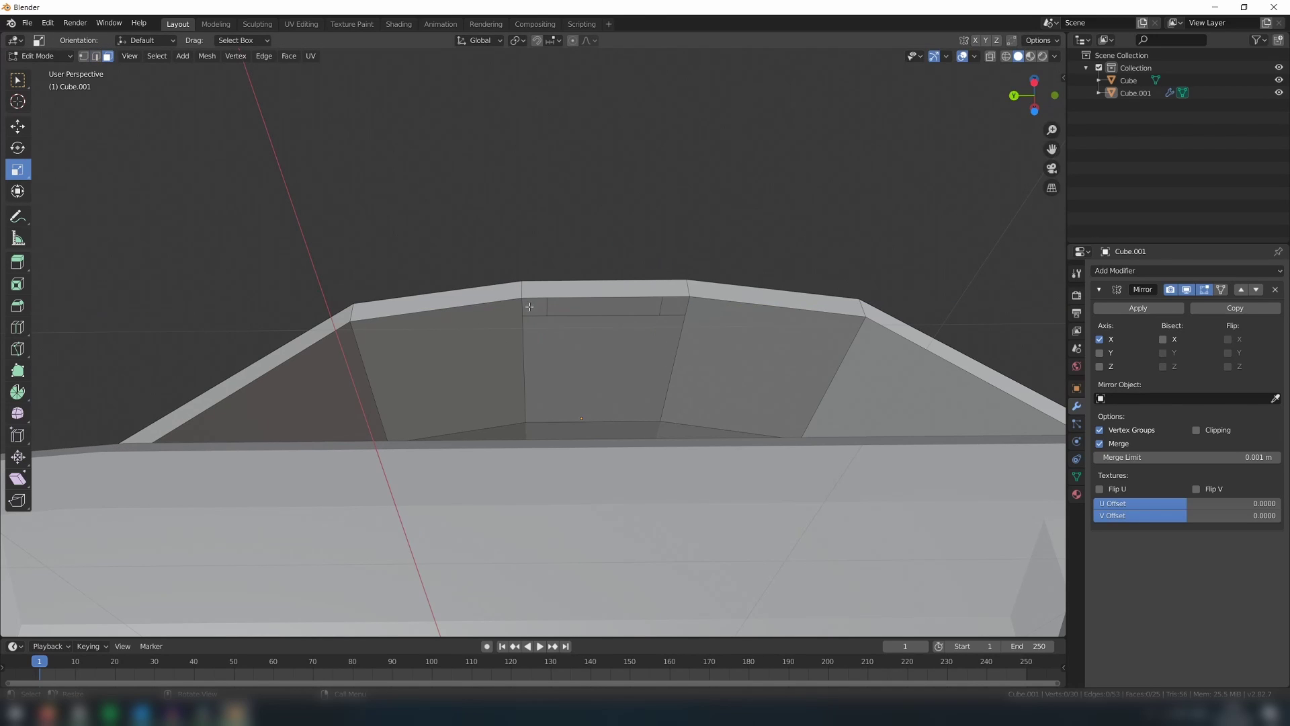
pyautogui.keyDown('shift'); pyautogui.click(676, 306); pyautogui.keyUp('shift')
pyautogui.click(26, 270)
pyautogui.moveTo(507, 363); pyautogui.dragTo(512, 414, button='middle')
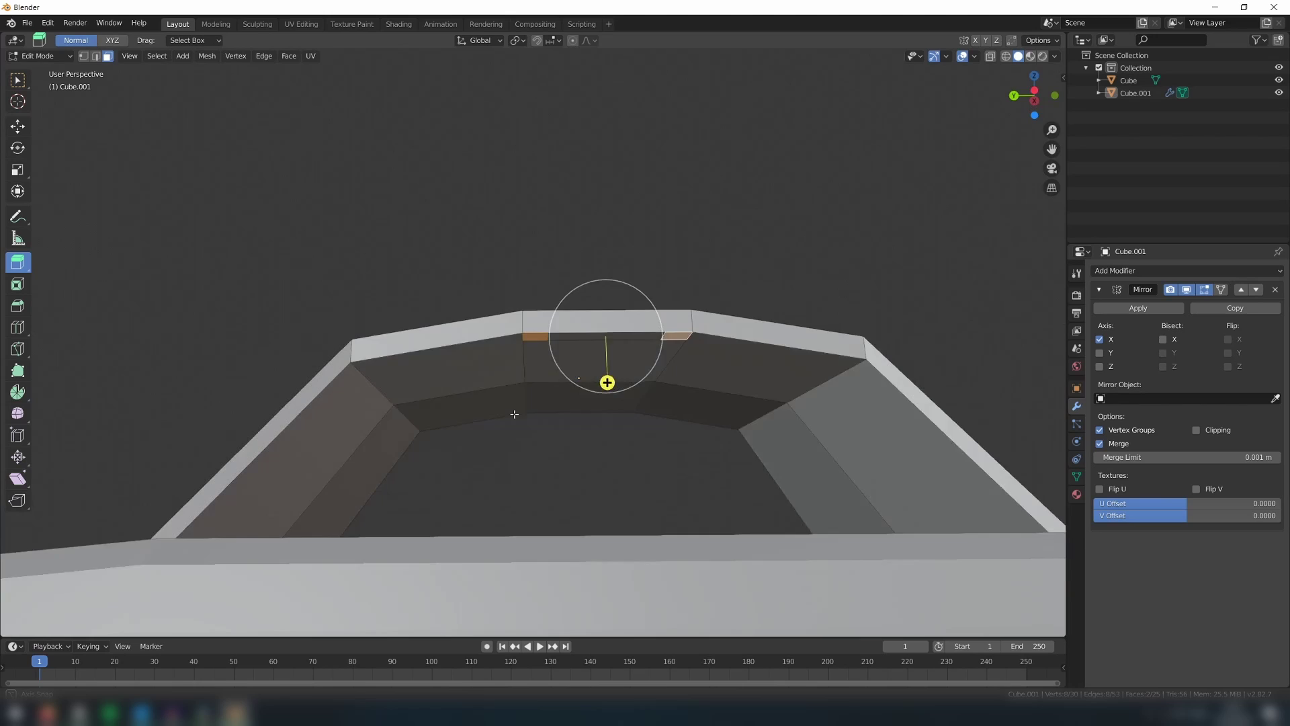
pyautogui.scroll(-2, 521, 411)
pyautogui.moveTo(584, 395); pyautogui.dragTo(582, 491)
pyautogui.moveTo(587, 547); pyautogui.dragTo(587, 546)
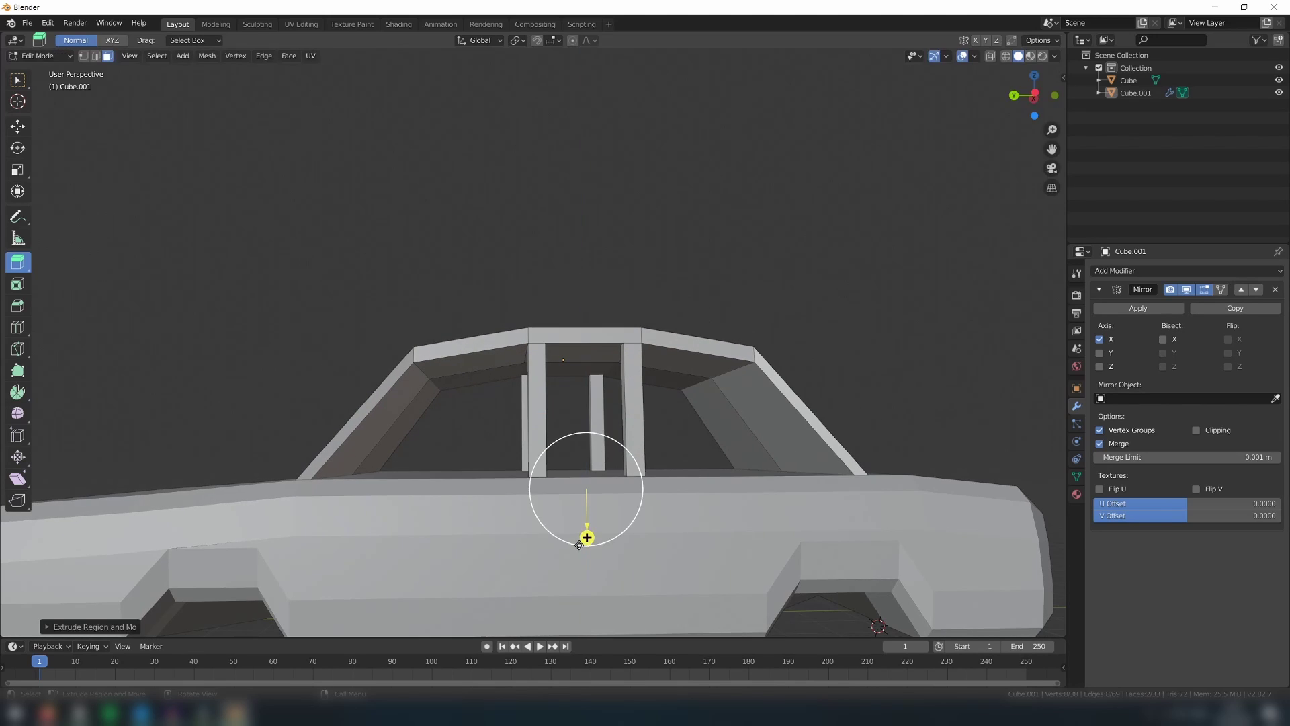
# Reposition the bases of the side pillars, moving the rear one about 2 m towards the trunk.
pyautogui.moveTo(512, 494); pyautogui.dragTo(496, 499)
pyautogui.moveTo(496, 499); pyautogui.dragTo(495, 498)
pyautogui.click(1279, 80)
pyautogui.moveTo(603, 481); pyautogui.dragTo(712, 490)
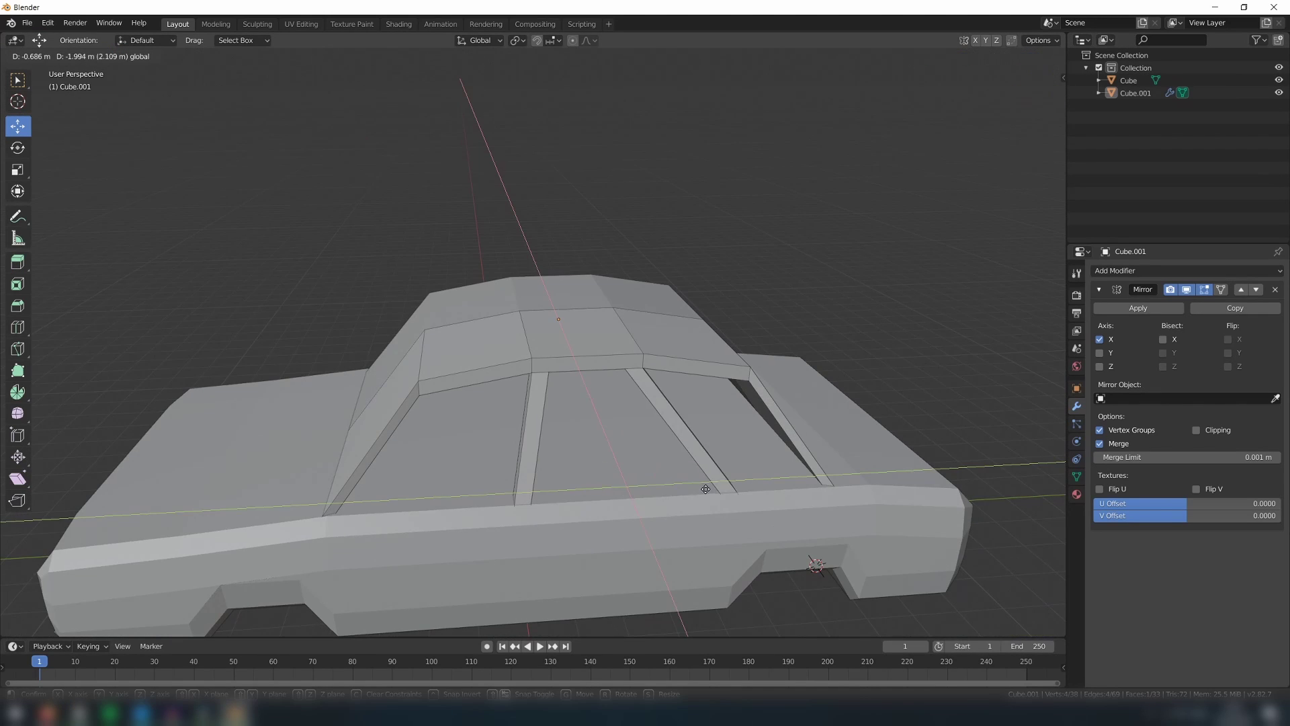
# Select the roof edge loop above the rear side pillar and raise it slightly.
pyautogui.moveTo(712, 490)
pyautogui.mouseDown(button='middle')
pyautogui.moveTo(698, 437)
pyautogui.moveTo(702, 470)
pyautogui.mouseUp(button='middle')
pyautogui.press('2')
pyautogui.keyDown('alt'); pyautogui.click(628, 366); pyautogui.keyUp('alt')
pyautogui.scroll(4, 638, 302)
pyautogui.moveTo(628, 367); pyautogui.dragTo(736, 339, button='middle')
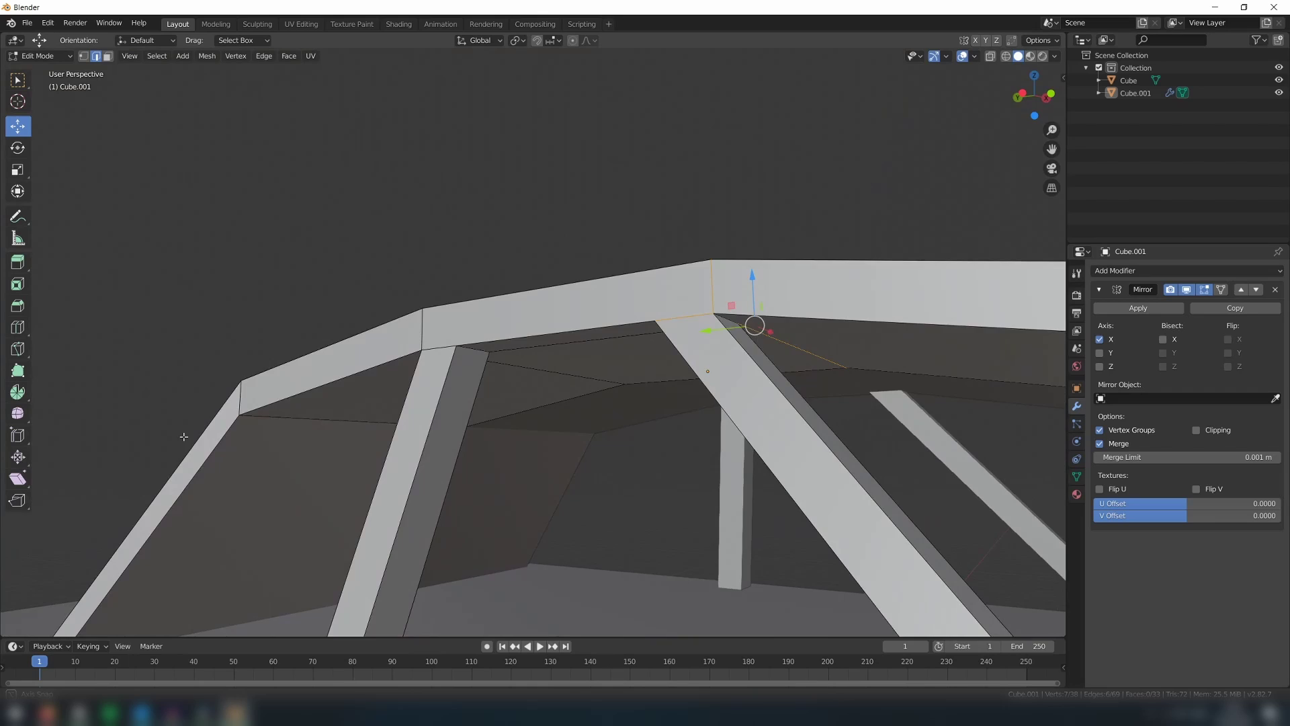
pyautogui.scroll(-3, 746, 323)
pyautogui.moveTo(763, 302); pyautogui.dragTo(763, 292)
# Undo the last edit and add a loop cut near the base of each of the two side pillars.
pyautogui.scroll(-4, 764, 293)
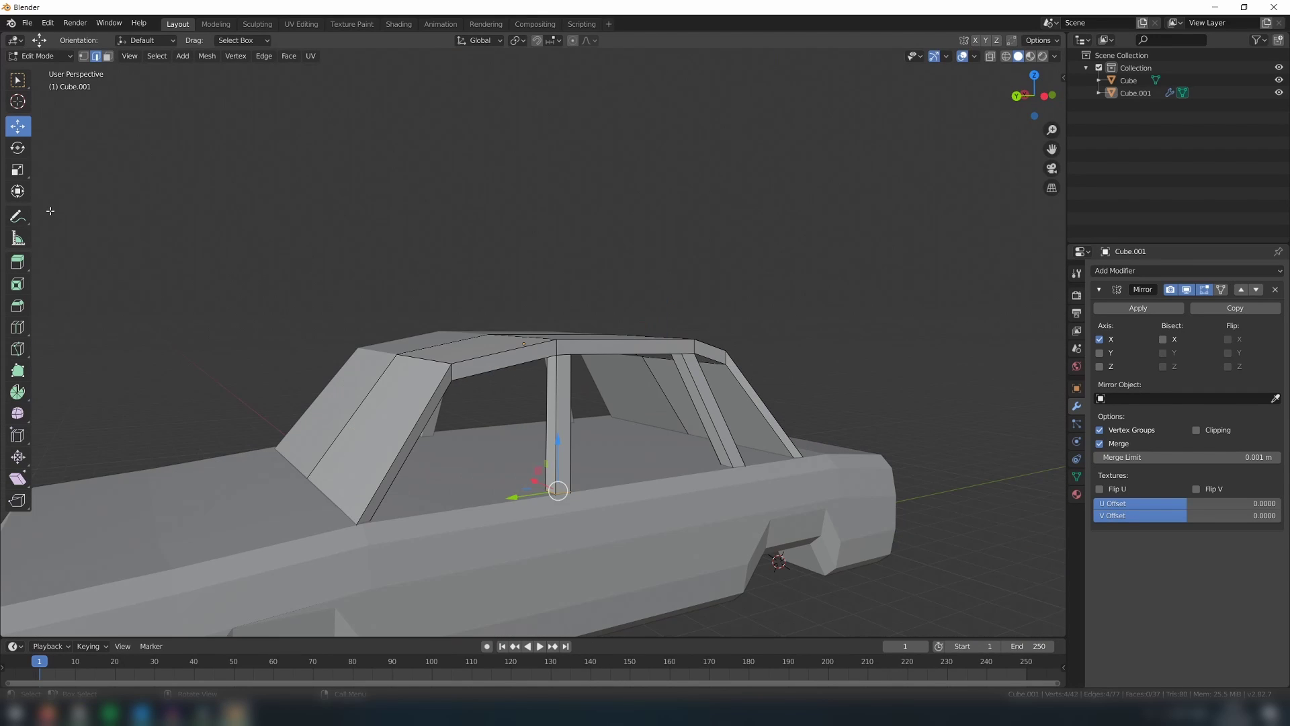
pyautogui.hotkey('ctrl', 'z')
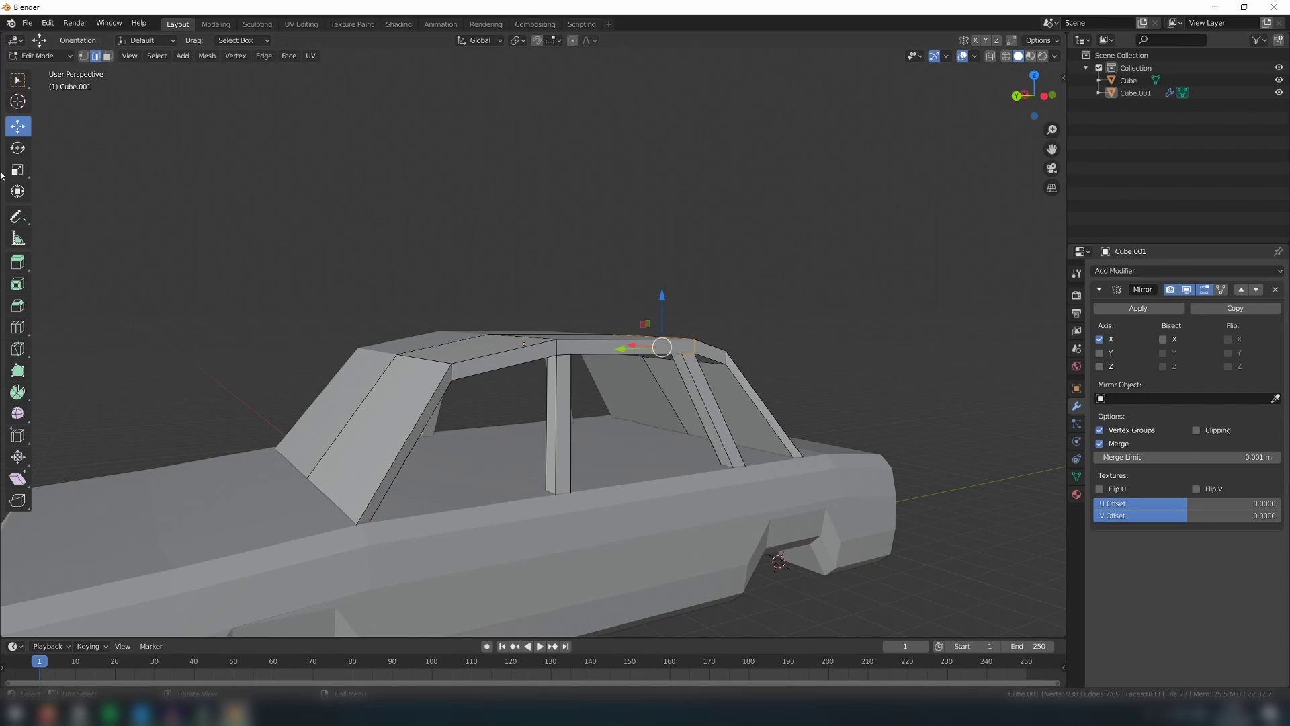
pyautogui.click(17, 328)
pyautogui.moveTo(553, 477); pyautogui.dragTo(609, 526)
pyautogui.moveTo(718, 456); pyautogui.dragTo(733, 498)
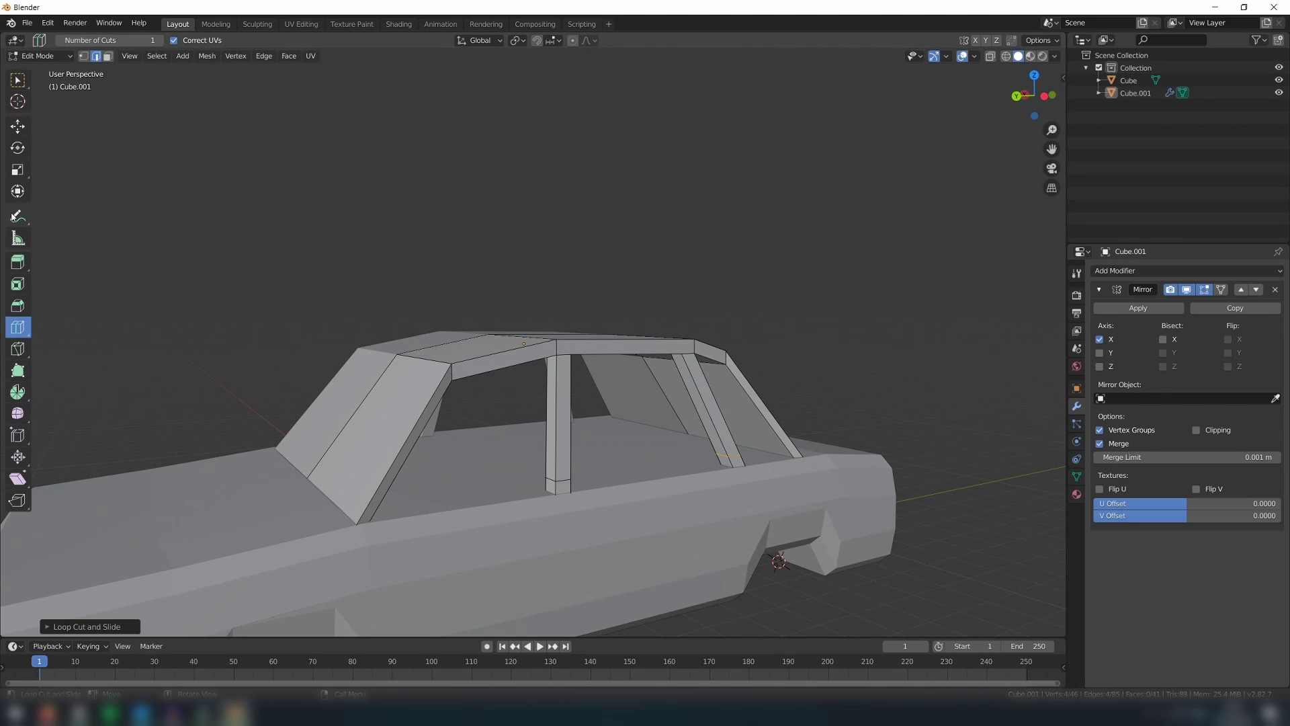
# Extrude the rear side pillar's base face to the front side pillar and raise its end to form the sill.
pyautogui.click(17, 126)
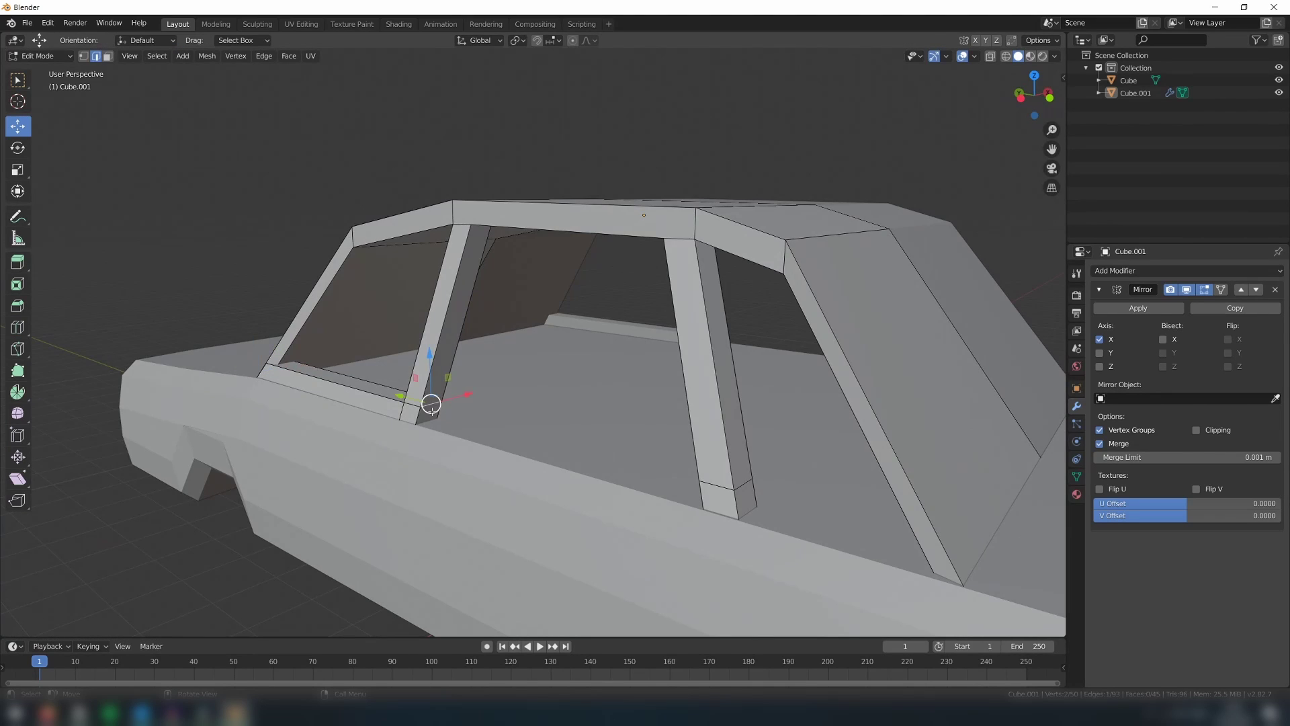
pyautogui.press('3')
pyautogui.click(432, 409)
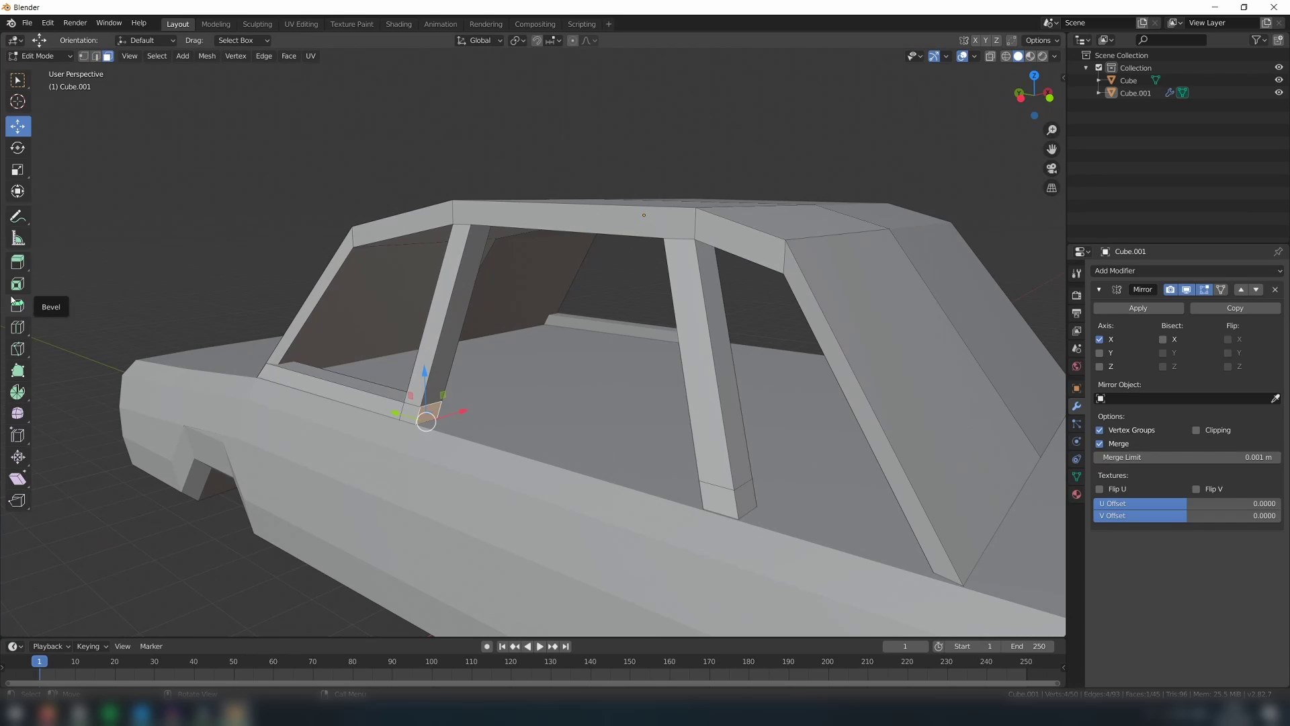
pyautogui.click(17, 262)
pyautogui.moveTo(458, 439); pyautogui.dragTo(752, 541)
pyautogui.moveTo(752, 540); pyautogui.dragTo(763, 535, button='middle')
pyautogui.click(17, 126)
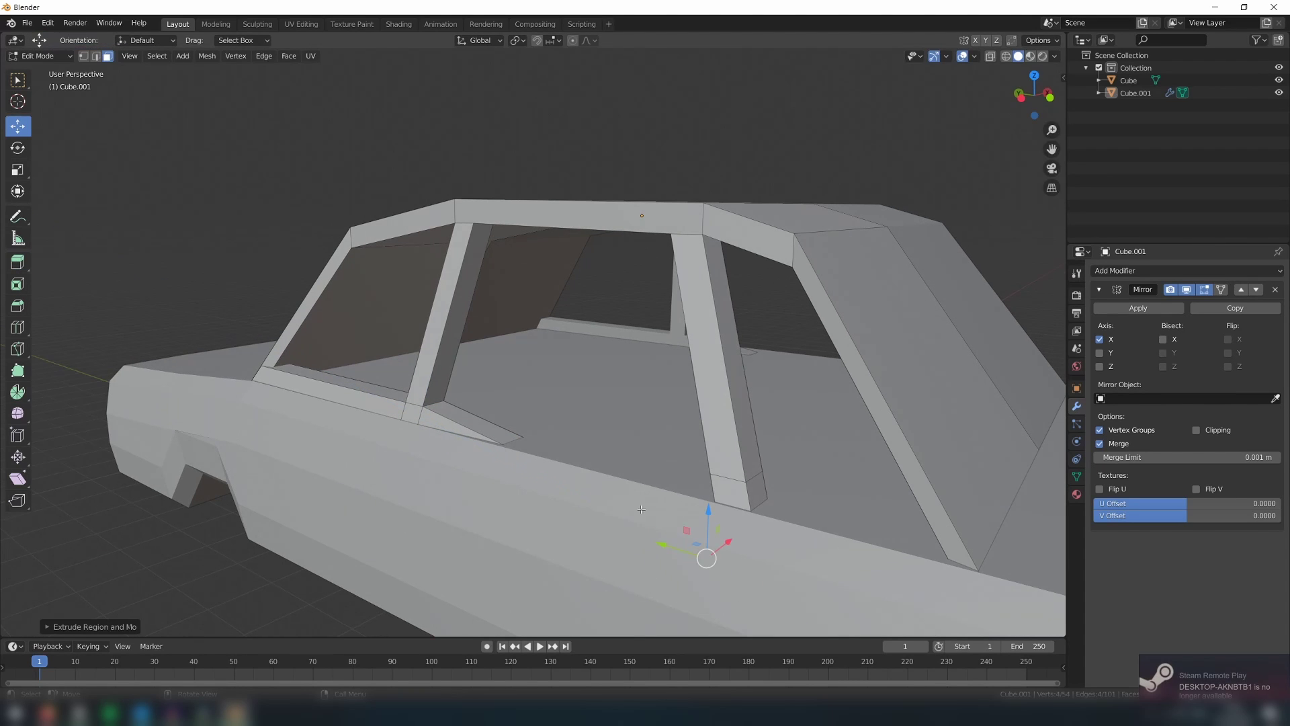
pyautogui.press('g')
pyautogui.press('z')
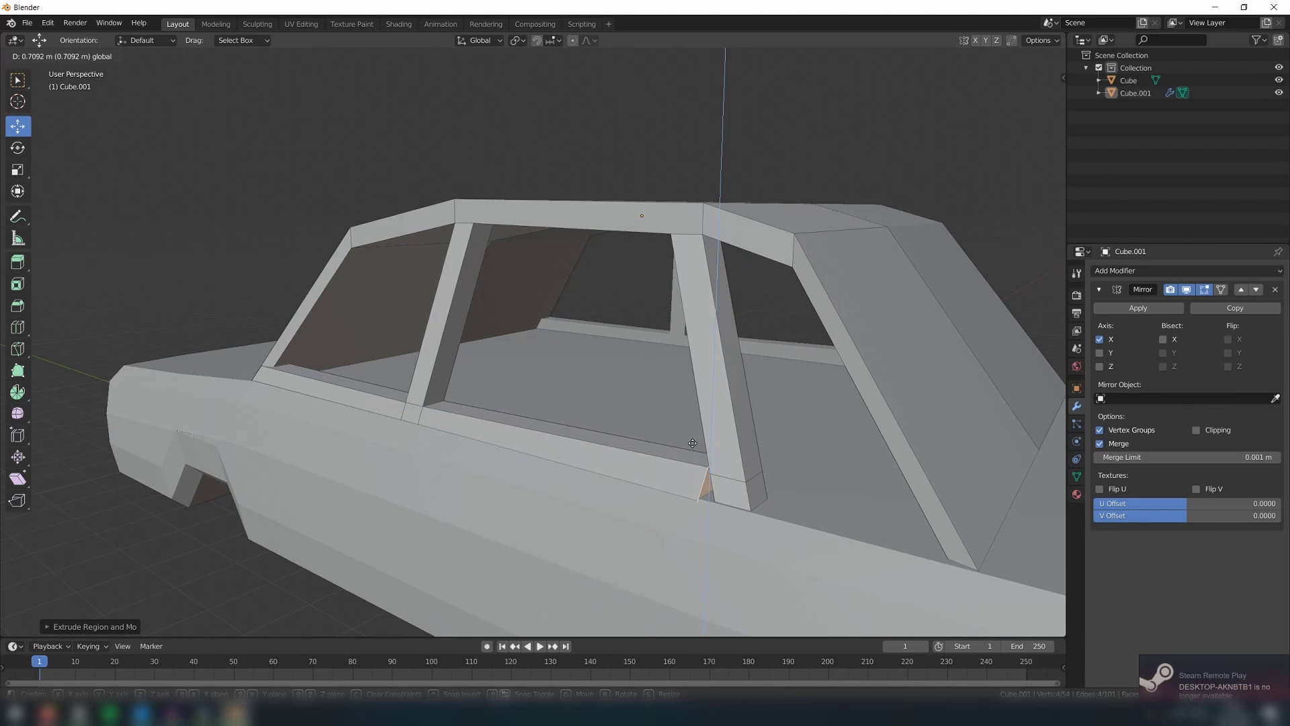
pyautogui.moveTo(692, 443); pyautogui.dragTo(693, 449)
# Hide the car body and merge the outer end vertices of the window sill with the rear side pillar's base.
pyautogui.moveTo(693, 449); pyautogui.dragTo(591, 457, button='middle')
pyautogui.scroll(3, 592, 457)
pyautogui.click(1279, 80)
pyautogui.scroll(6, 537, 268)
pyautogui.press('1')
pyautogui.click(531, 187)
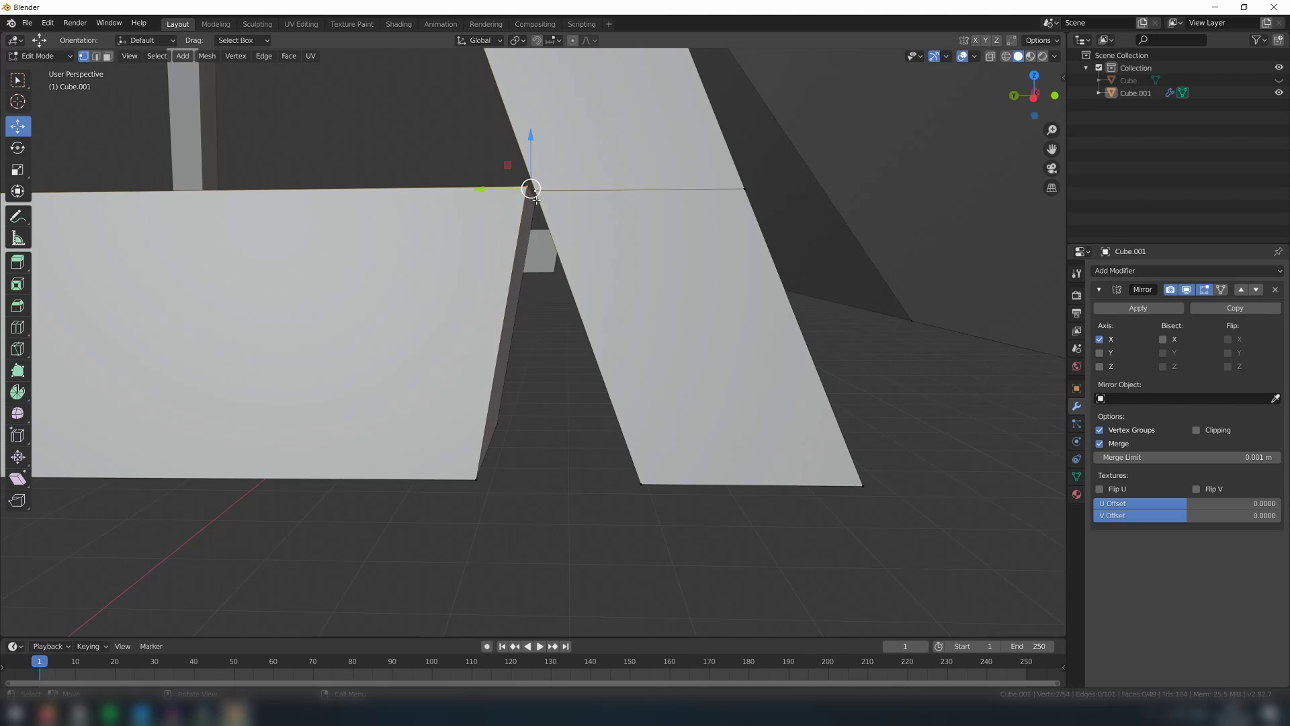
pyautogui.hotkey('alt', 'm')
pyautogui.click(476, 479)
pyautogui.keyDown('shift'); pyautogui.click(641, 484); pyautogui.keyUp('shift')
pyautogui.hotkey('alt', 'm')
pyautogui.click(650, 486)
# Merge the remaining vertices at the sill's other end with the matching vertices of the adjoining side pillar.
pyautogui.moveTo(651, 486); pyautogui.dragTo(376, 463, button='middle')
pyautogui.click(498, 344)
pyautogui.keyDown('shift'); pyautogui.click(592, 340); pyautogui.keyUp('shift')
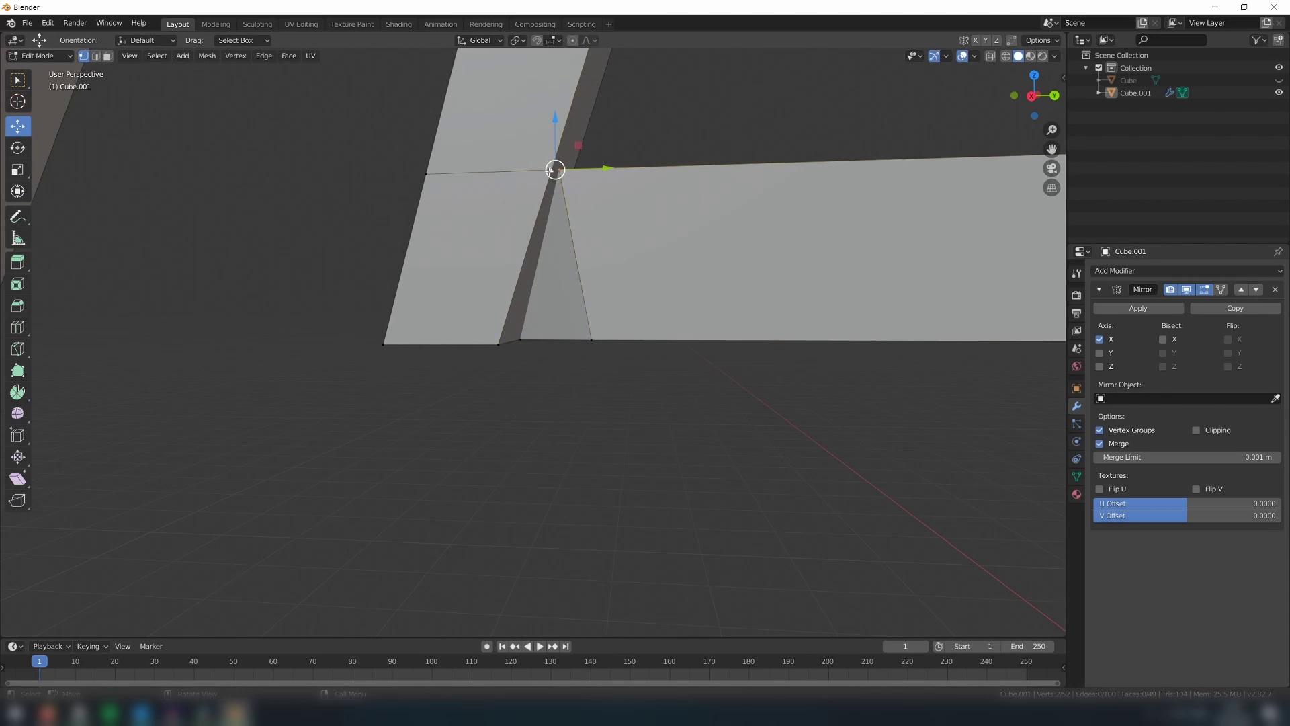
pyautogui.hotkey('alt', 'm')
pyautogui.click(550, 171)
pyautogui.click(591, 340)
pyautogui.keyDown('shift'); pyautogui.click(521, 340); pyautogui.keyUp('shift')
pyautogui.hotkey('alt', 'm')
pyautogui.click(522, 342)
# Cut a new edge across the inner bottom corner of the rearmost pillar with the Knife tool.
pyautogui.moveTo(522, 343); pyautogui.dragTo(541, 406, button='middle')
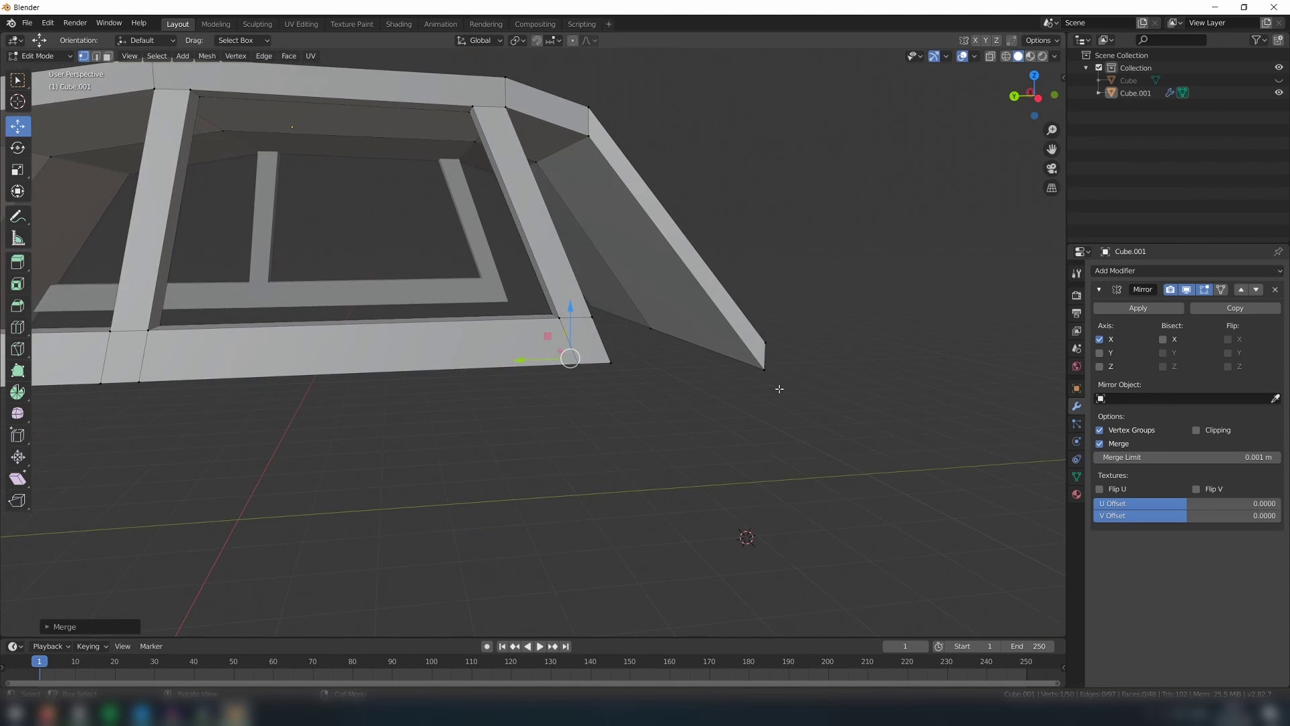
pyautogui.moveTo(780, 388); pyautogui.dragTo(685, 372, button='middle')
pyautogui.scroll(3, 682, 384)
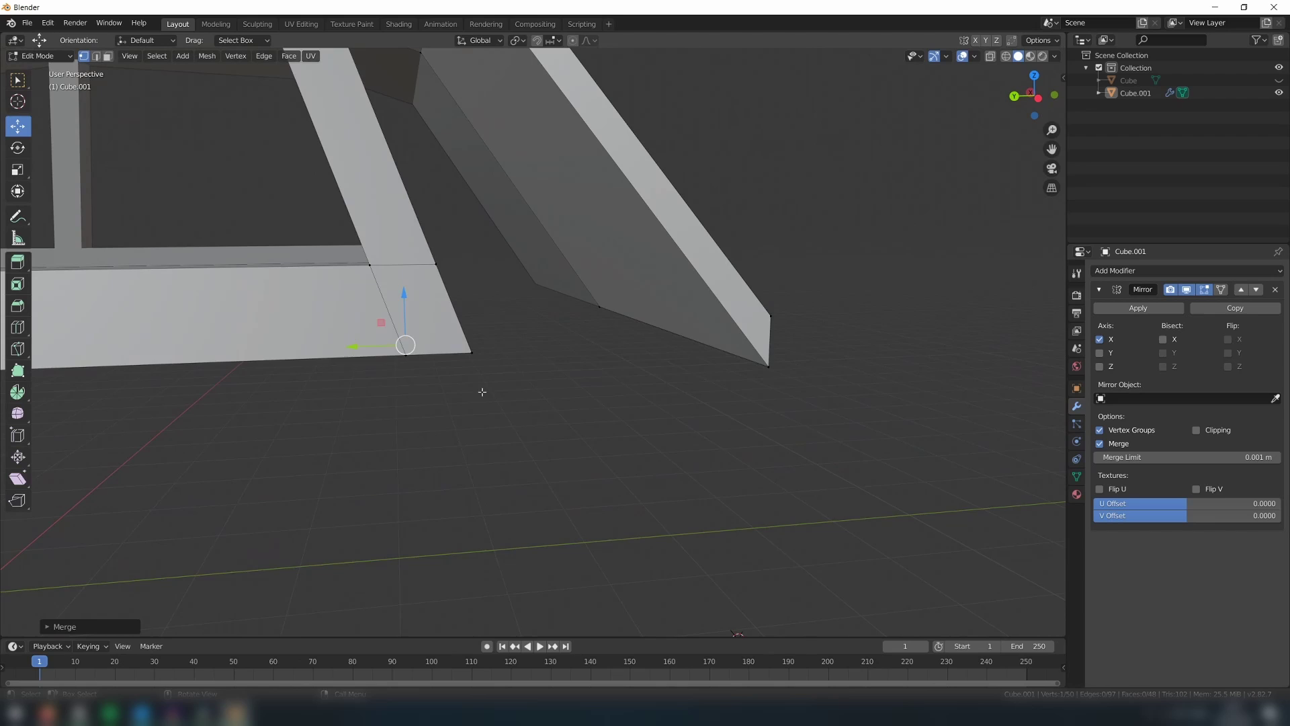
pyautogui.moveTo(482, 392)
pyautogui.mouseDown(button='middle')
pyautogui.moveTo(495, 384)
pyautogui.moveTo(485, 388)
pyautogui.mouseUp(button='middle')
pyautogui.click(18, 349)
pyautogui.moveTo(732, 324); pyautogui.dragTo(748, 313, button='middle')
pyautogui.click(748, 314)
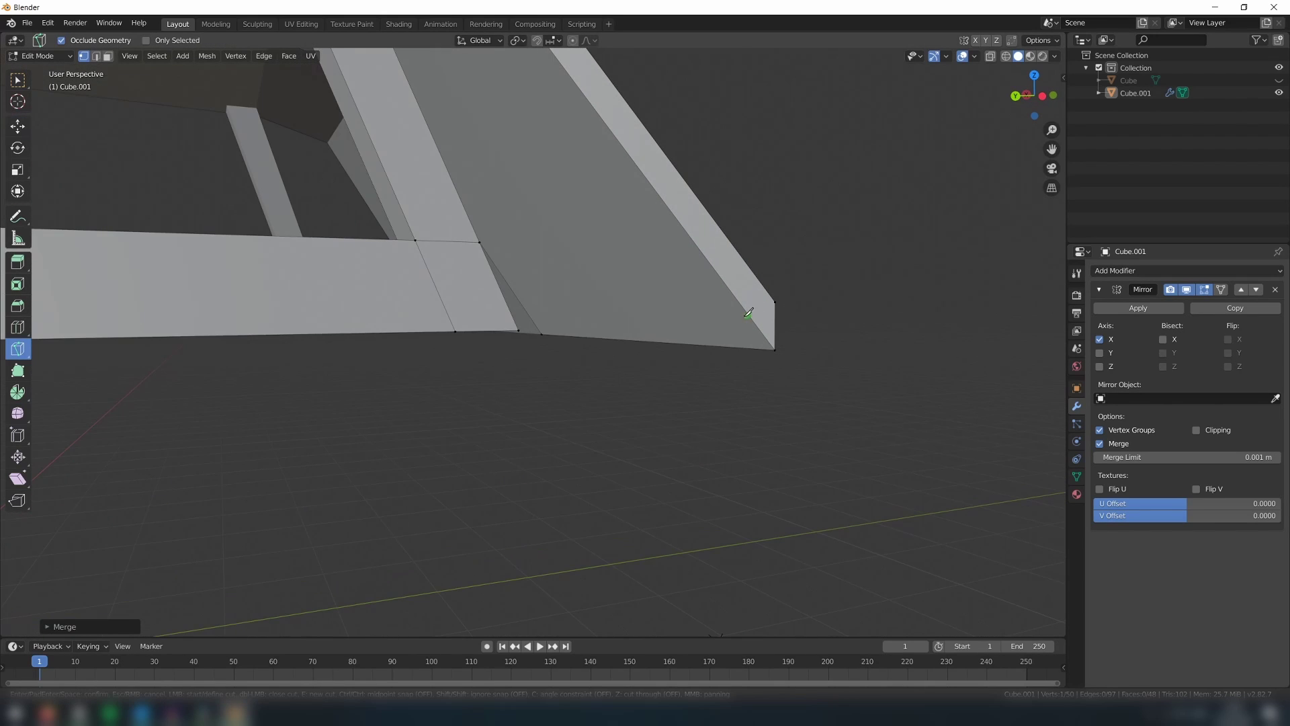
pyautogui.click(709, 346)
pyautogui.press('Return')
pyautogui.moveTo(705, 356); pyautogui.dragTo(638, 363, button='middle')
# Raise the edge at the base of the rearmost pillar, shift it slightly forward and check it against the car body.
pyautogui.click(18, 126)
pyautogui.press('2')
pyautogui.click(719, 309)
pyautogui.moveTo(715, 258); pyautogui.dragTo(711, 210)
pyautogui.moveTo(662, 261); pyautogui.dragTo(635, 261)
pyautogui.moveTo(635, 289); pyautogui.dragTo(679, 282, button='middle')
pyautogui.click(1279, 80)
pyautogui.moveTo(807, 268); pyautogui.dragTo(678, 342, button='middle')
pyautogui.click(1279, 81)
# Extrude the face at the rear side pillar's base to continue the sill towards the rearmost pillar.
pyautogui.click(669, 321)
pyautogui.press('3')
pyautogui.click(408, 323)
pyautogui.press('e')
# Merge the end vertices of the rear sill section with the vertices of the rearmost pillar.
pyautogui.press('1')
pyautogui.keyDown('shift'); pyautogui.click(574, 285); pyautogui.keyUp('shift')
pyautogui.press('m')
pyautogui.moveTo(577, 289); pyautogui.dragTo(471, 269, button='middle')
pyautogui.click(509, 217)
pyautogui.keyDown('shift'); pyautogui.click(461, 272); pyautogui.keyUp('shift')
pyautogui.press('m')
pyautogui.click(415, 285)
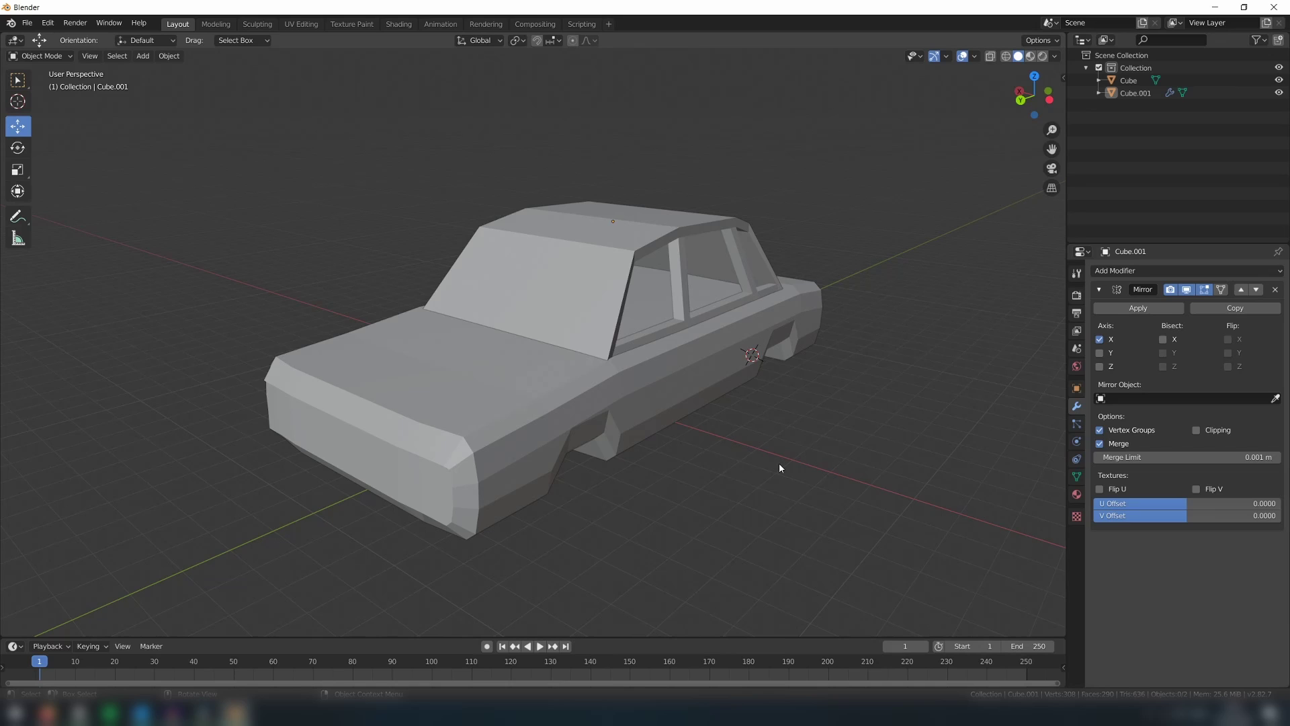
# Add a plane, move it over the hood in front of the windscreen and rotate it upright.
pyautogui.click(142, 57)
pyautogui.moveTo(153, 70)
pyautogui.click(262, 70)
pyautogui.moveTo(699, 375); pyautogui.dragTo(373, 487)
pyautogui.moveTo(432, 396); pyautogui.dragTo(426, 484)
pyautogui.click(18, 148)
pyautogui.moveTo(427, 481); pyautogui.dragTo(486, 483, button='middle')
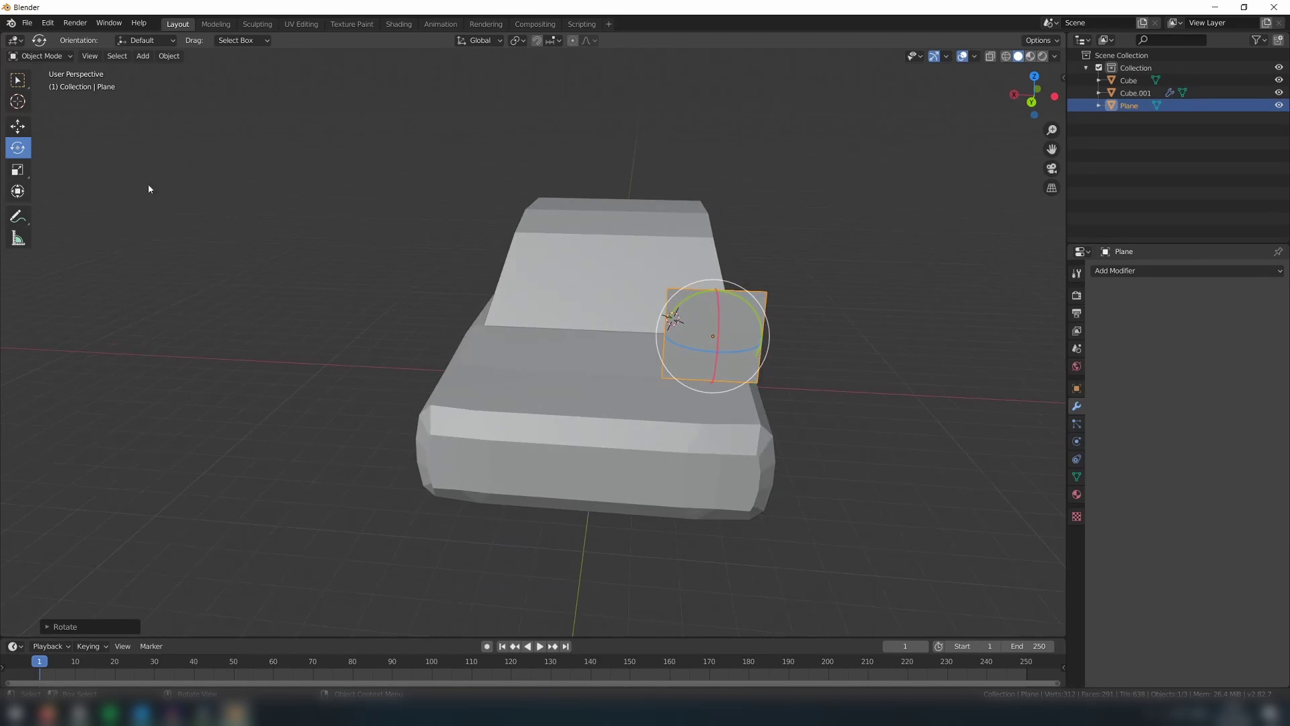
# In back view, align the plane with the windscreen and move its corners into a trapezoid slightly inside the windscreen outline.
pyautogui.click(40, 57)
pyautogui.click(37, 83)
pyautogui.click(1032, 102)
pyautogui.moveTo(626, 242); pyautogui.dragTo(553, 243)
pyautogui.moveTo(607, 191); pyautogui.dragTo(607, 202)
pyautogui.click(83, 57)
pyautogui.click(576, 283)
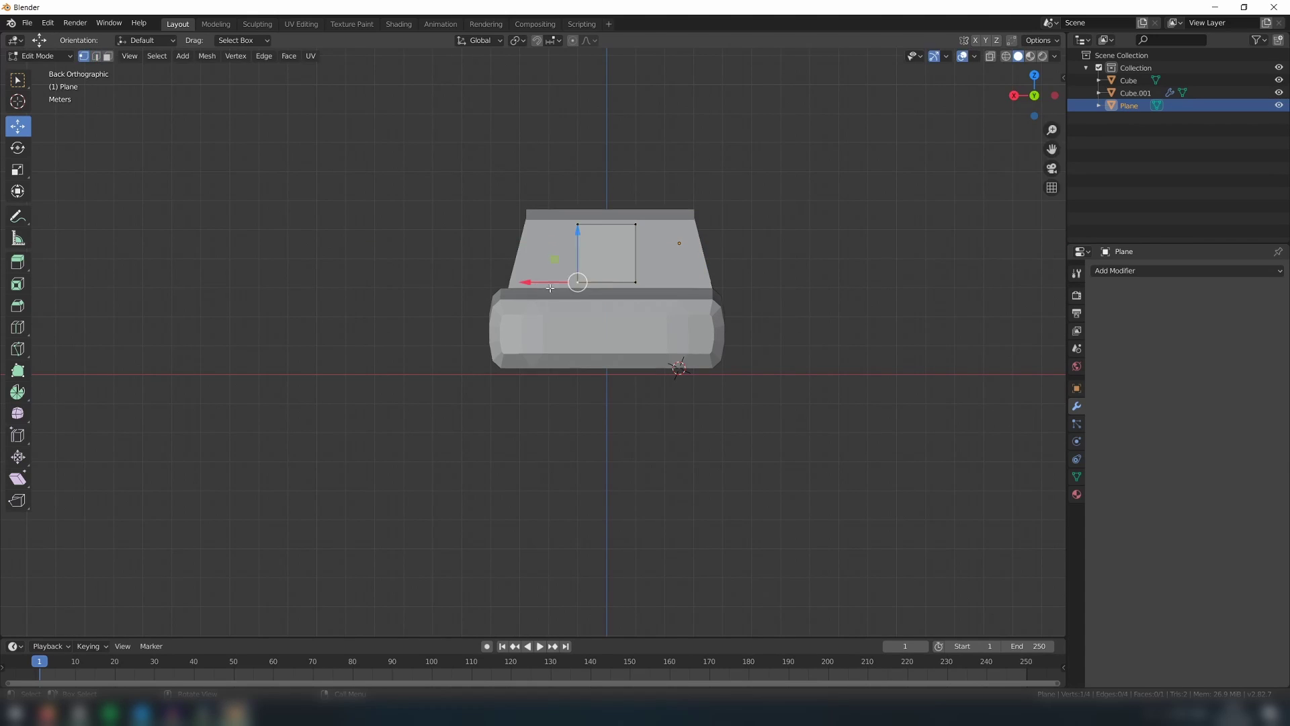
pyautogui.moveTo(551, 288); pyautogui.dragTo(491, 288)
pyautogui.moveTo(578, 224); pyautogui.dragTo(533, 224)
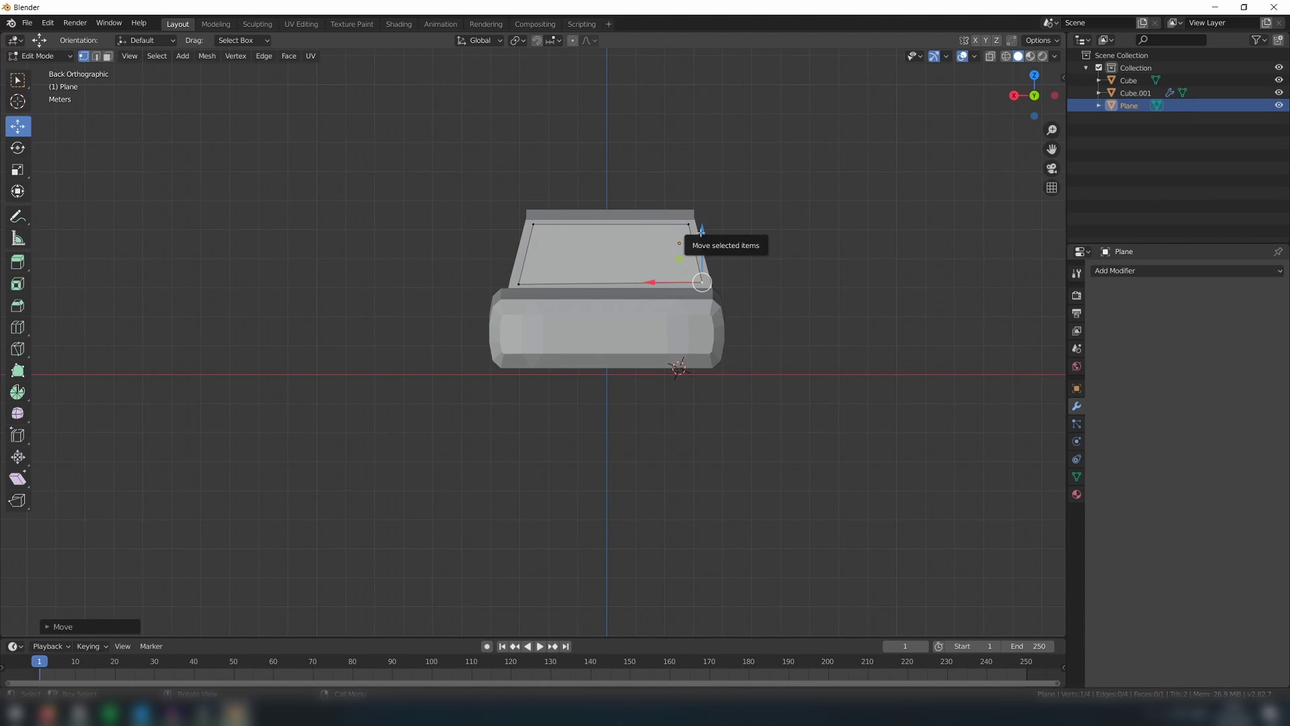
pyautogui.moveTo(702, 231); pyautogui.dragTo(827, 79, button='middle')
pyautogui.press('Tab')
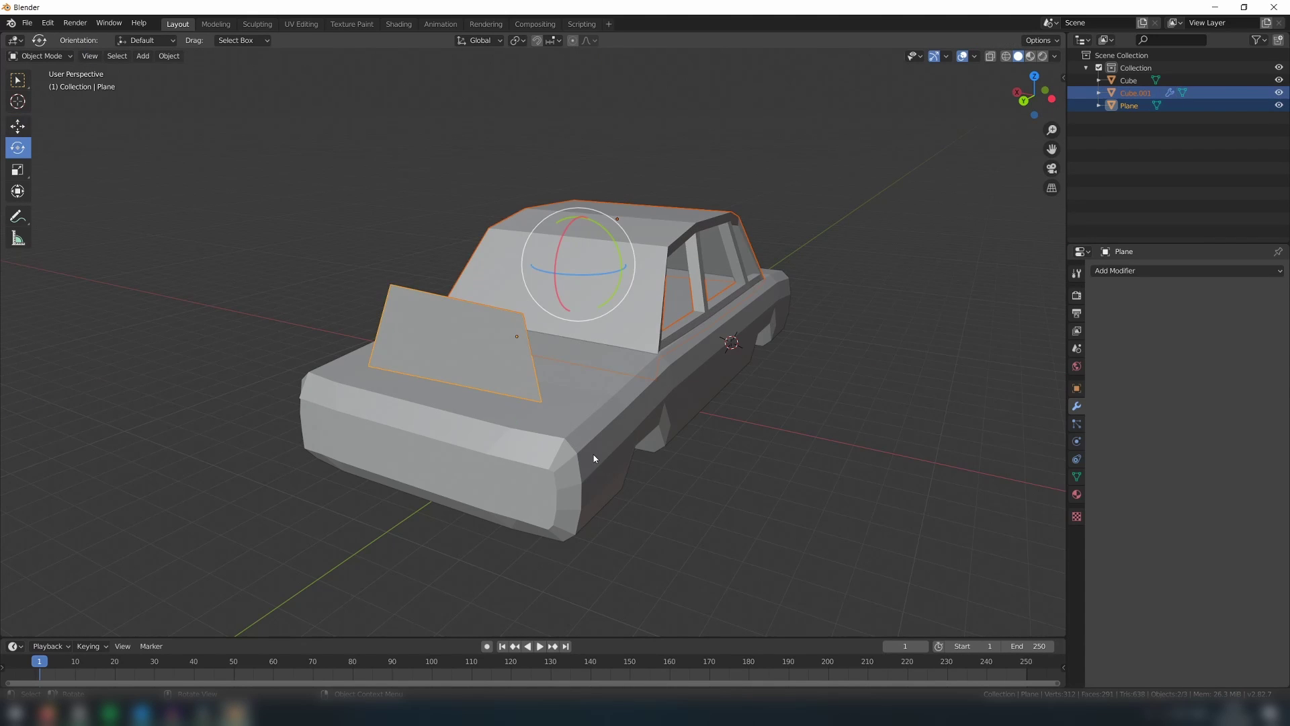
# Cut the plane's outline through the cabin mesh in back view using Knife Project with Cut through.
pyautogui.click(618, 508)
pyautogui.click(476, 326)
pyautogui.keyDown('shift'); pyautogui.click(605, 266); pyautogui.keyUp('shift')
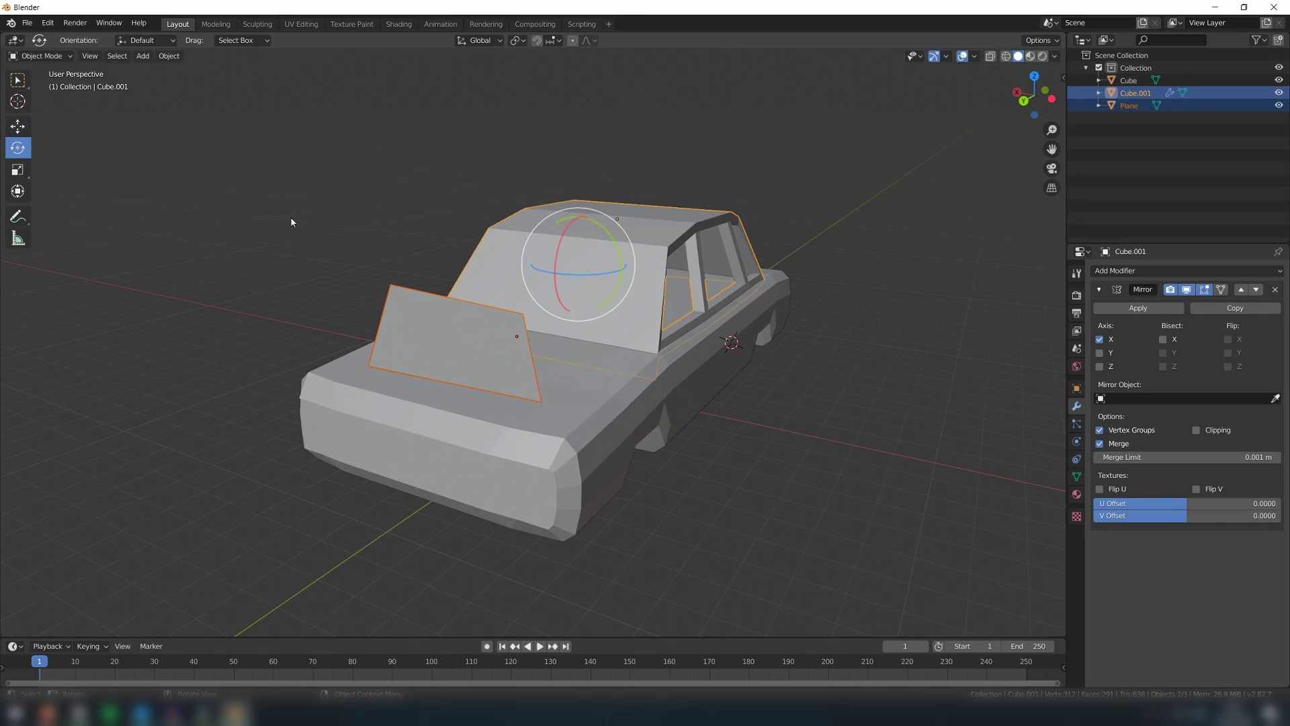
pyautogui.press('Tab')
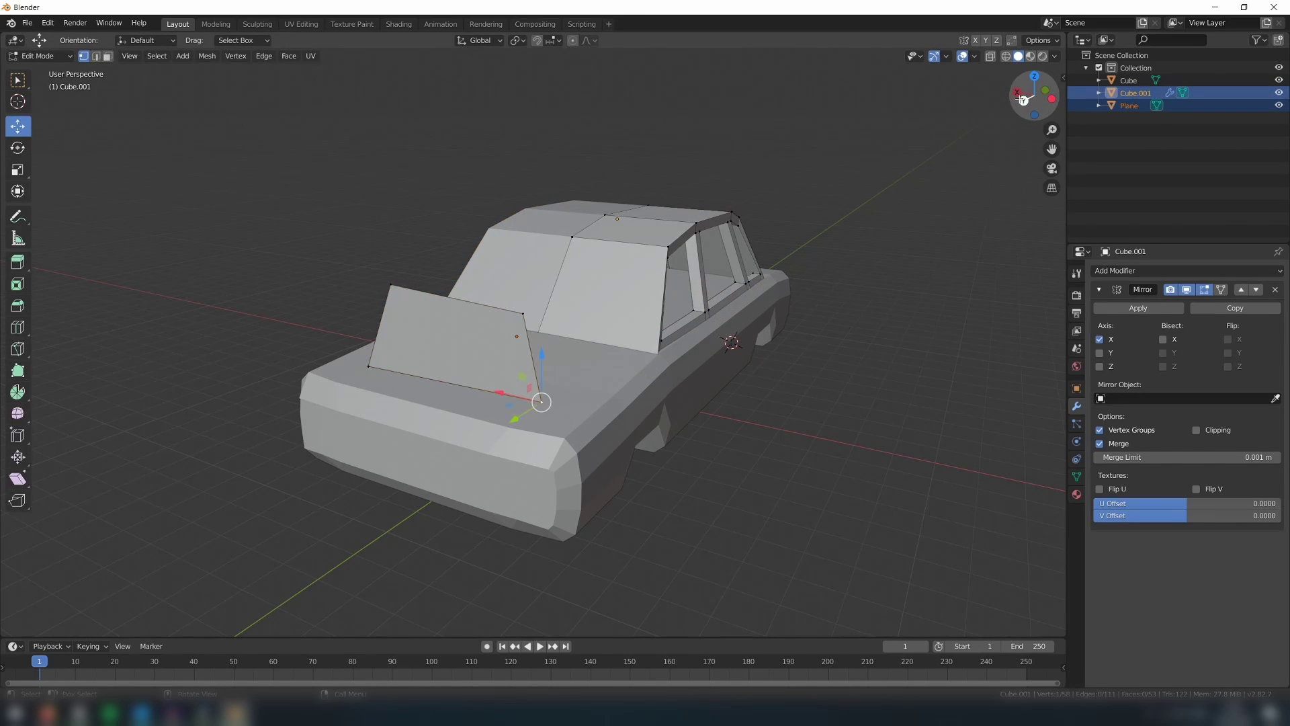
pyautogui.press('ctrl+KP_1')
pyautogui.click(200, 57)
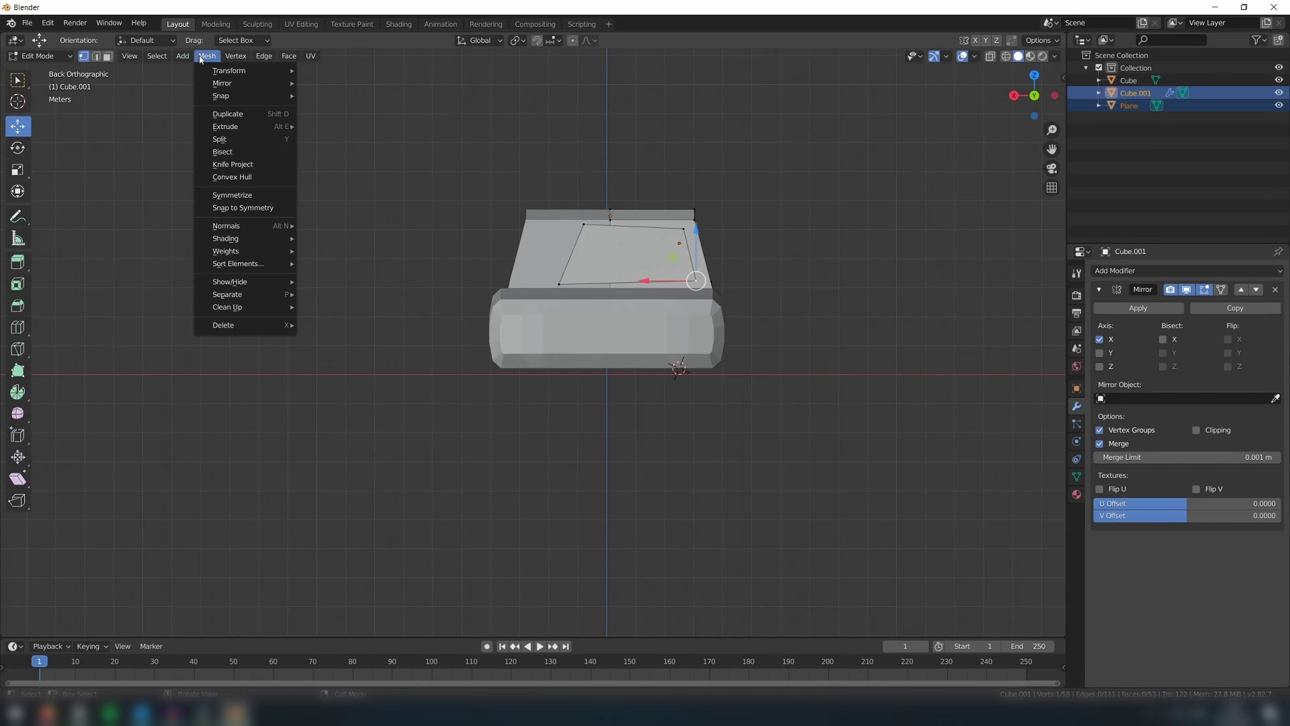
pyautogui.click(240, 163)
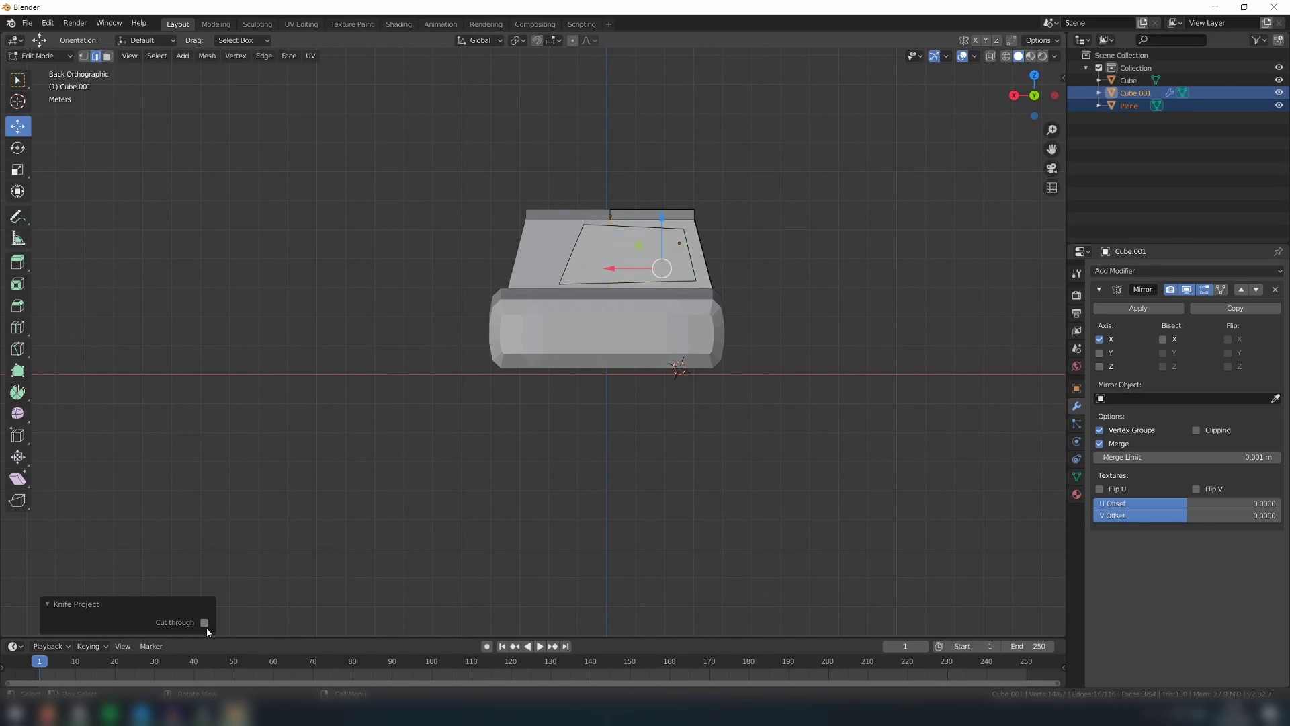
pyautogui.moveTo(215, 403); pyautogui.dragTo(355, 385, button='middle')
# Delete the plane used as the window cutter.
pyautogui.press('Tab')
pyautogui.click(469, 357)
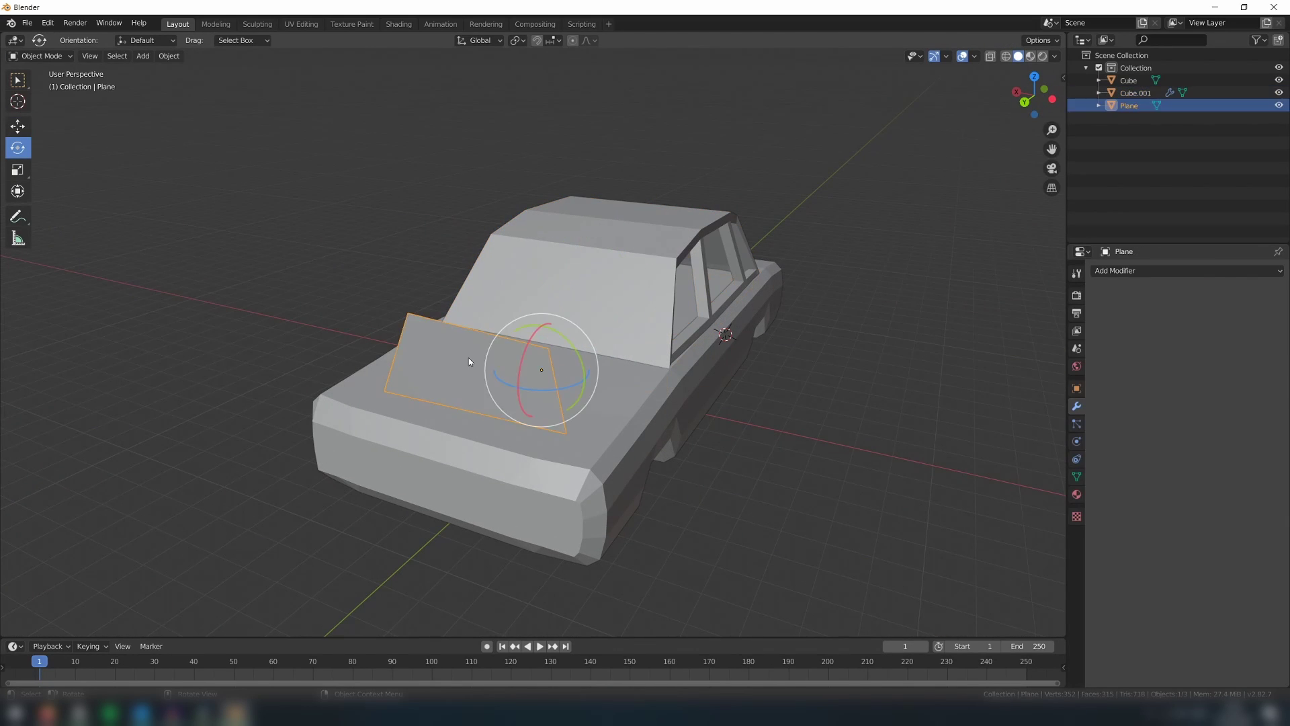
pyautogui.press('Delete')
# Delete the cabin faces inside the projected outline to open the windscreen and rear window.
pyautogui.click(641, 282)
pyautogui.press('Tab')
pyautogui.scroll(2, 643, 363)
pyautogui.press('Delete')
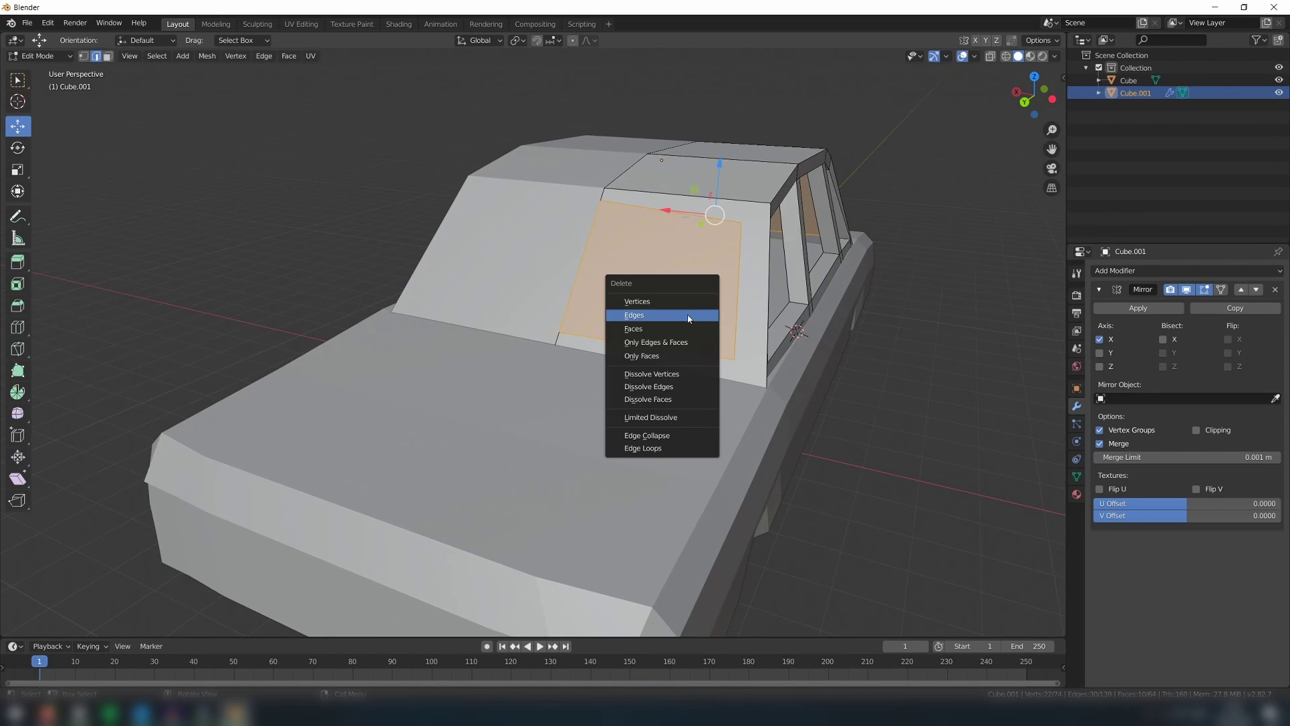
pyautogui.click(678, 334)
# Connect the inner and outer corner vertices of the windscreen and rear window openings with edges.
pyautogui.moveTo(678, 335); pyautogui.dragTo(727, 395, button='middle')
pyautogui.scroll(4, 699, 352)
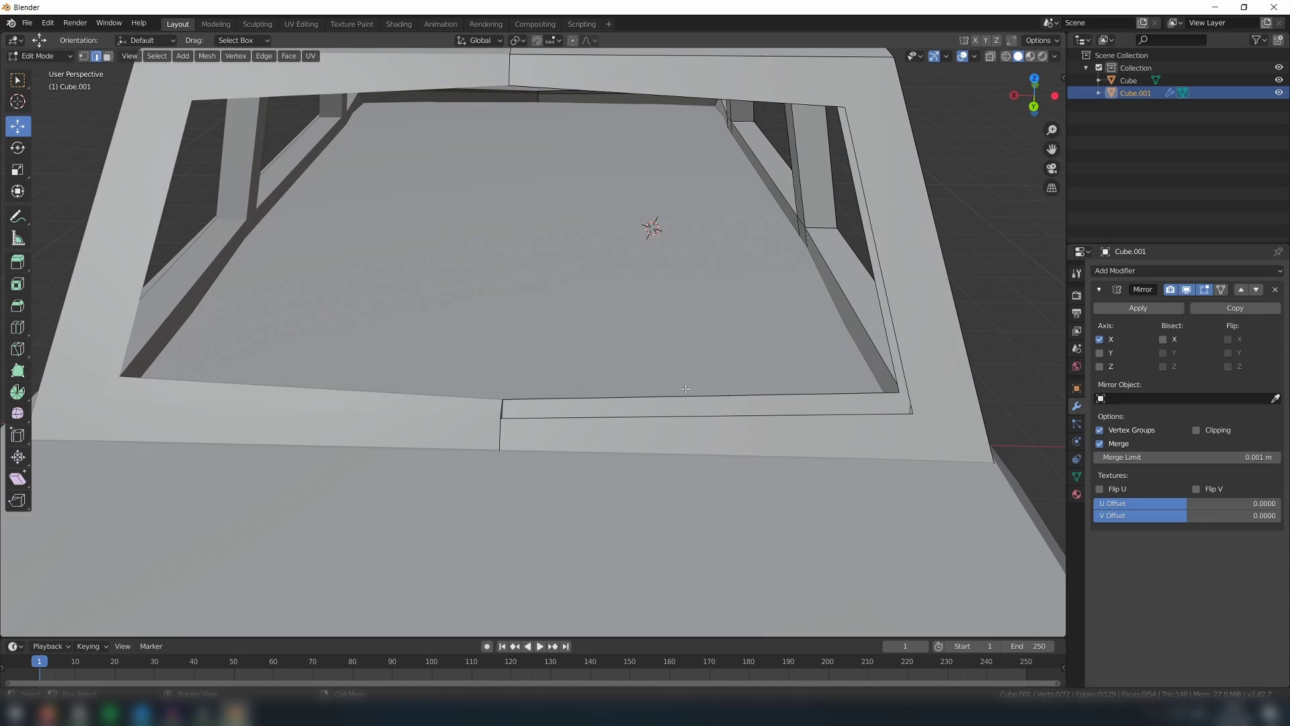
pyautogui.press('1')
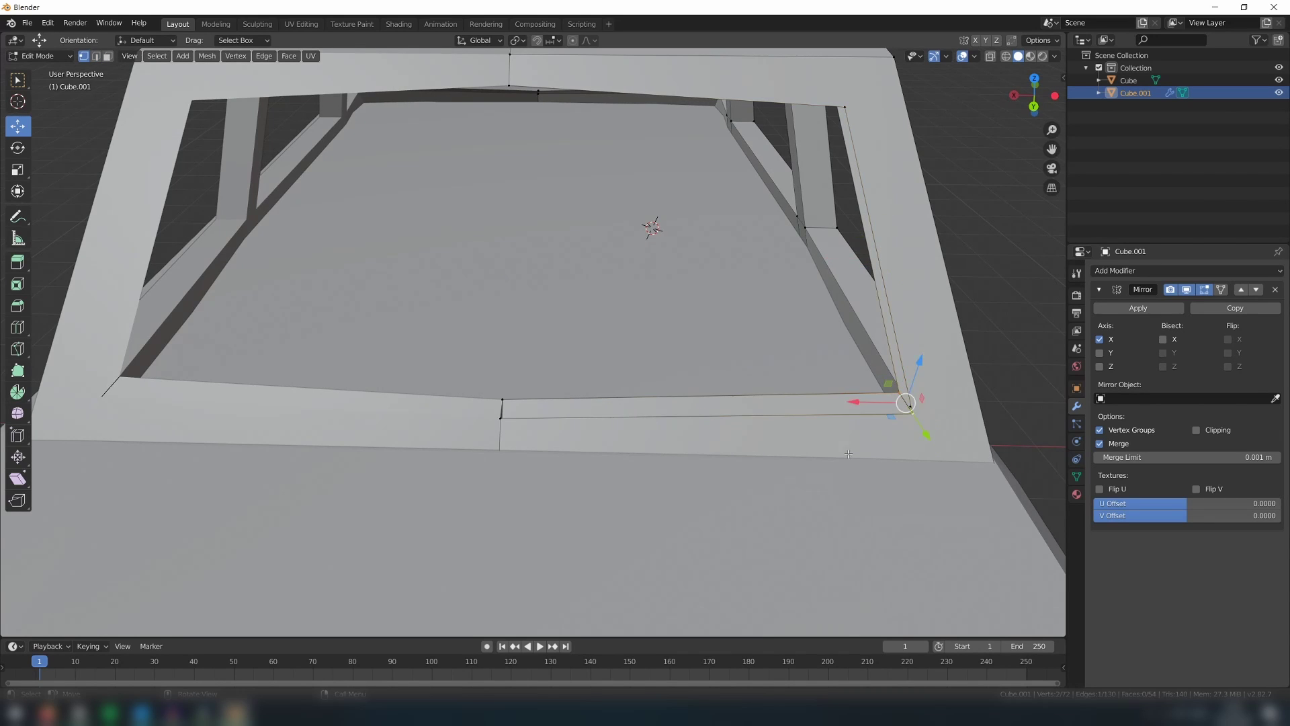
pyautogui.moveTo(849, 454); pyautogui.dragTo(674, 175, button='middle')
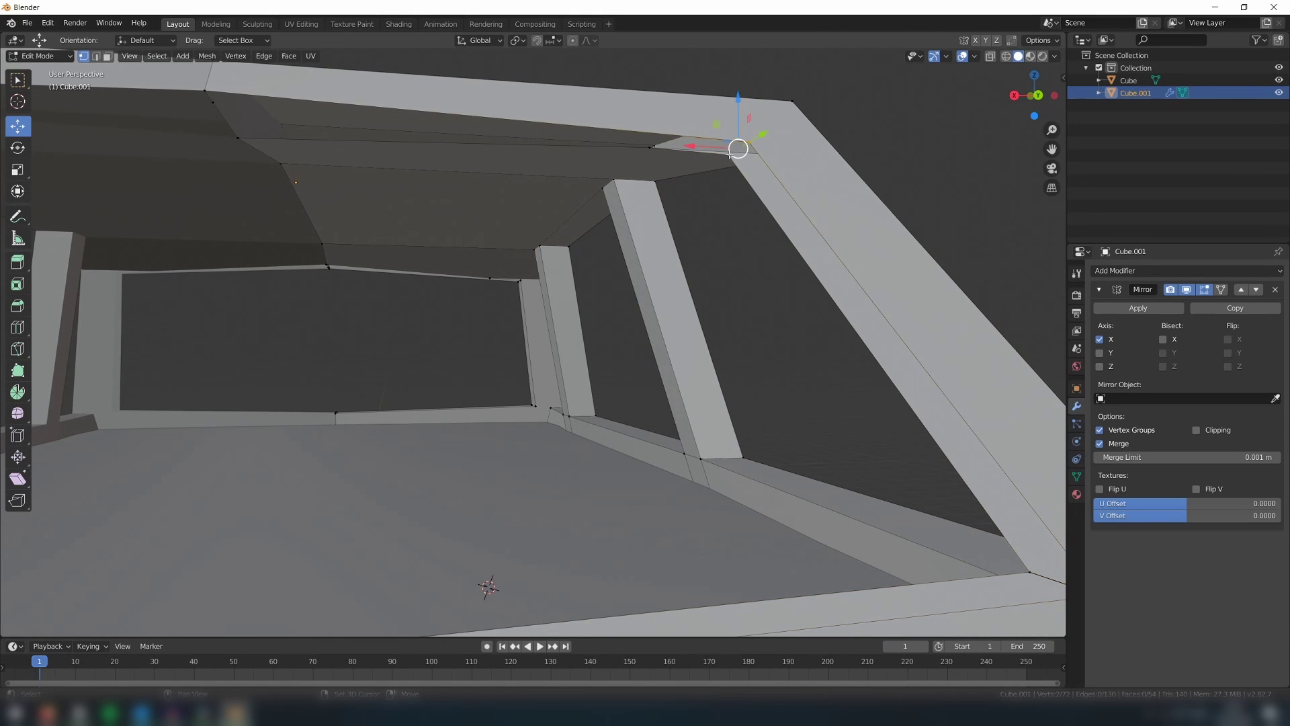
pyautogui.moveTo(754, 280); pyautogui.dragTo(391, 202, button='middle')
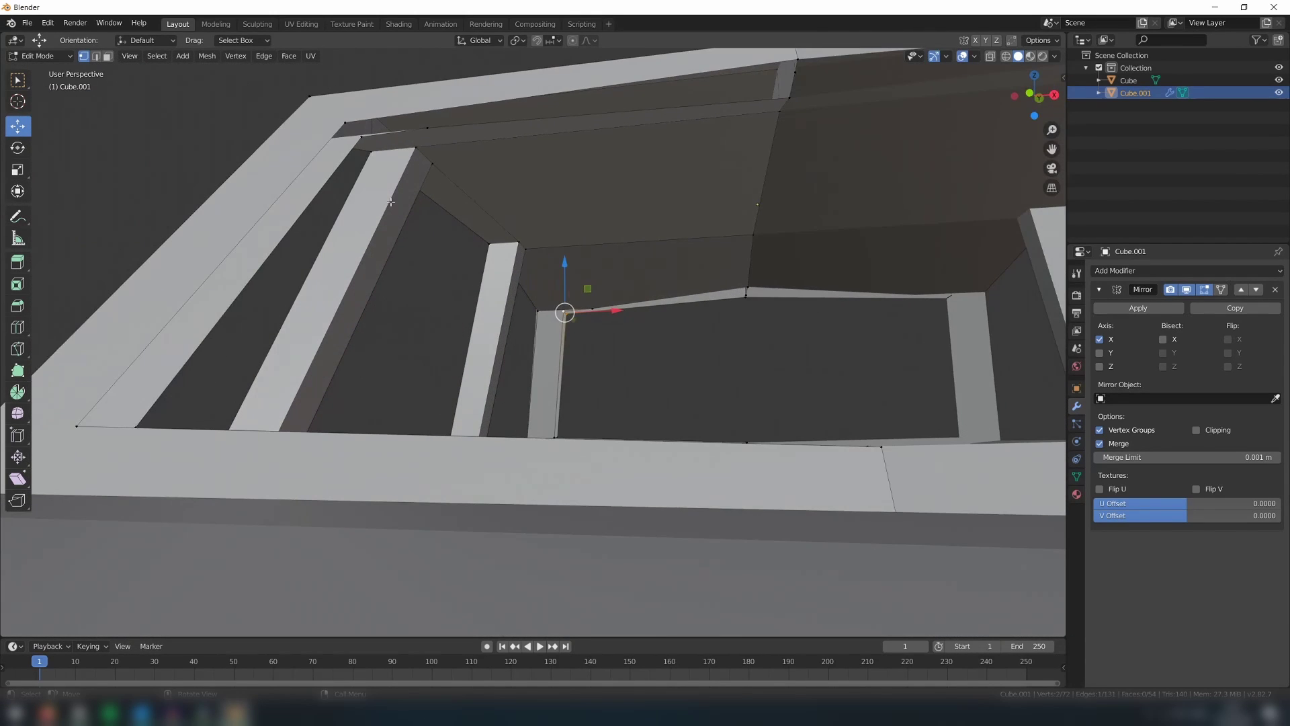
pyautogui.press('f')
pyautogui.moveTo(363, 137); pyautogui.dragTo(360, 180, button='middle')
pyautogui.scroll(-1, 350, 215)
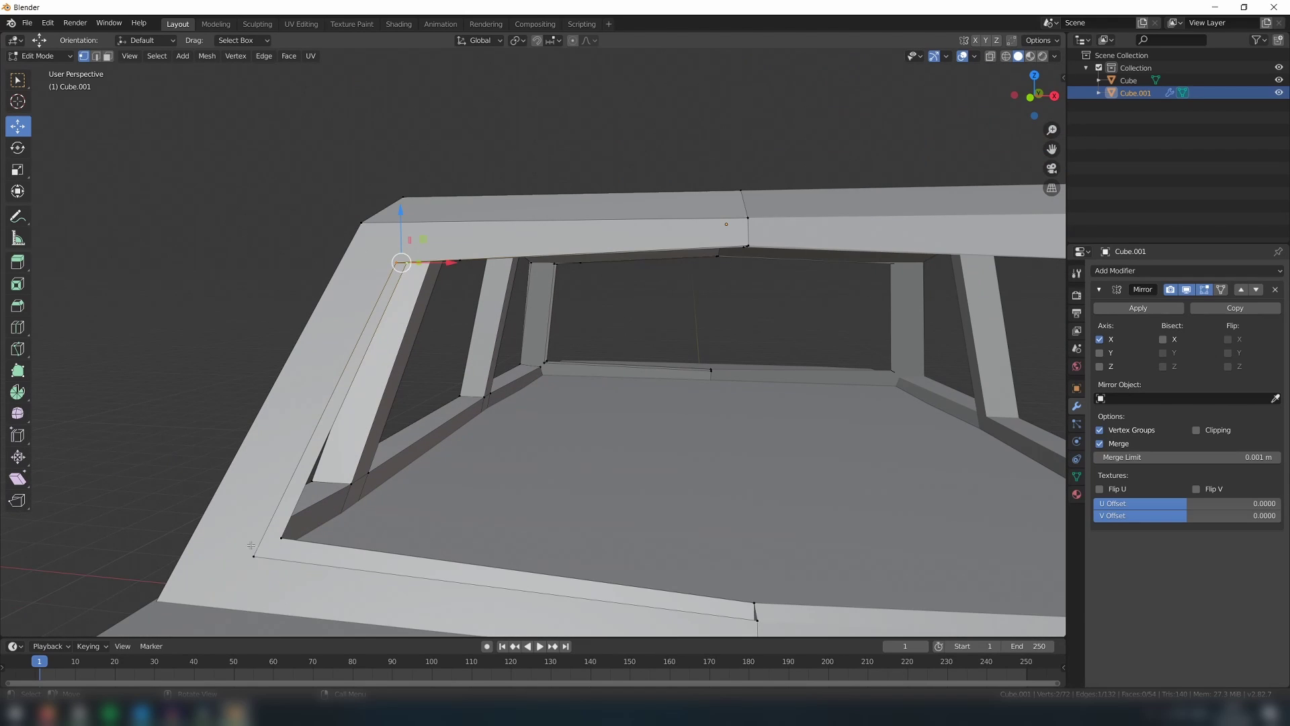
# Fill the gaps between the inner and outer edges of the windscreen and rear window frames with faces.
pyautogui.press('2')
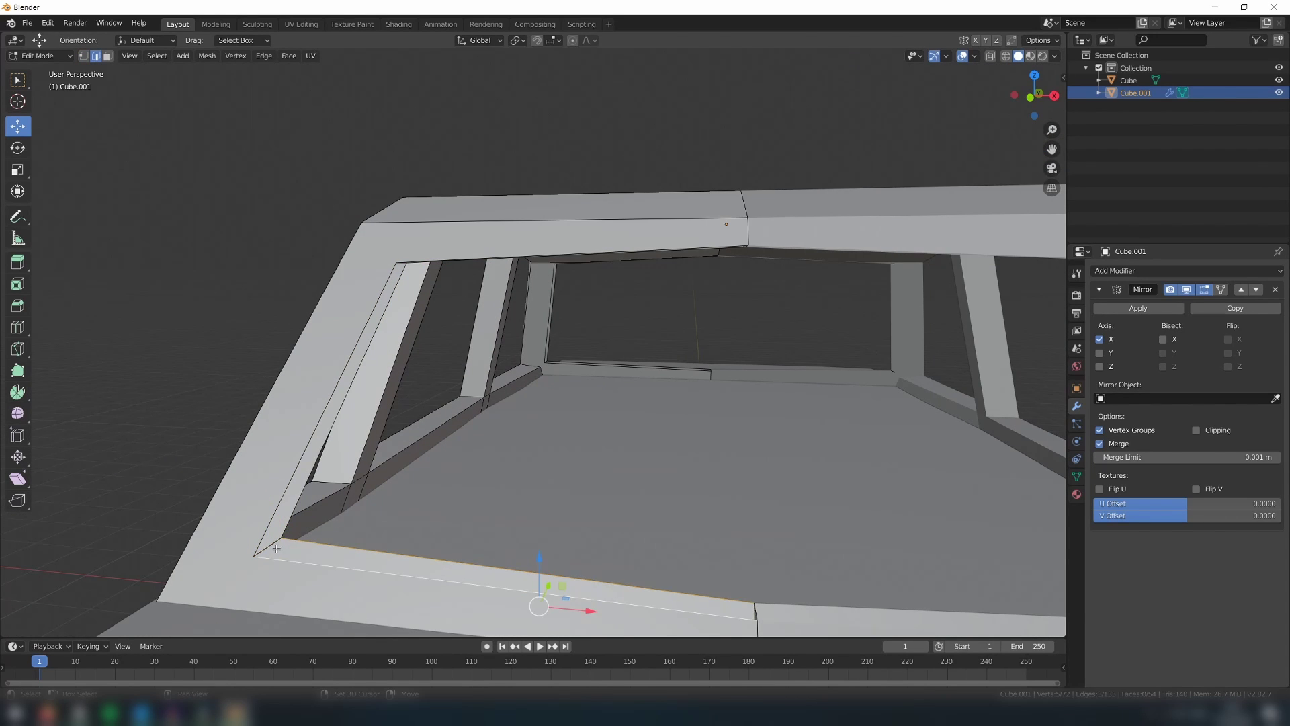
pyautogui.press('f')
pyautogui.moveTo(276, 549); pyautogui.dragTo(336, 177, button='middle')
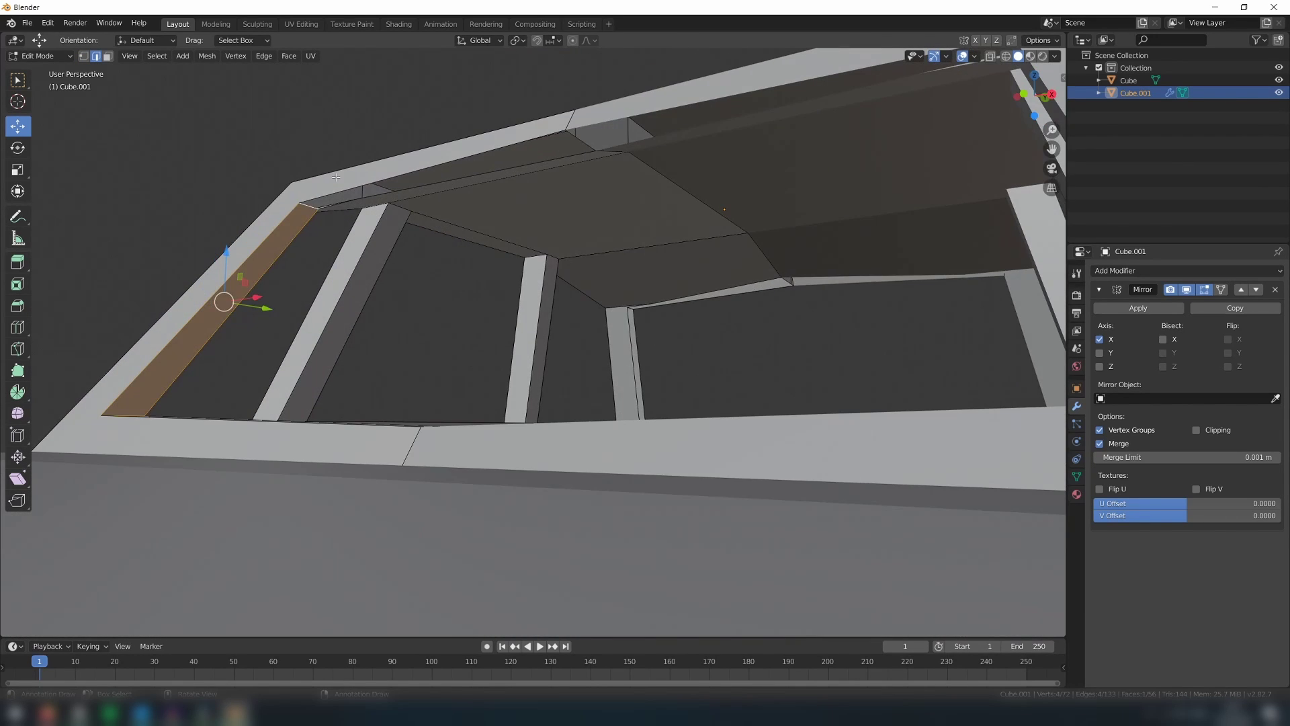
pyautogui.click(403, 175)
pyautogui.keyDown('shift'); pyautogui.click(450, 182); pyautogui.keyUp('shift')
pyautogui.press('f')
pyautogui.moveTo(513, 224); pyautogui.dragTo(302, 350, button='middle')
pyautogui.click(323, 543)
pyautogui.keyDown('shift'); pyautogui.click(328, 553); pyautogui.keyUp('shift')
pyautogui.moveTo(333, 552); pyautogui.dragTo(616, 133, button='middle')
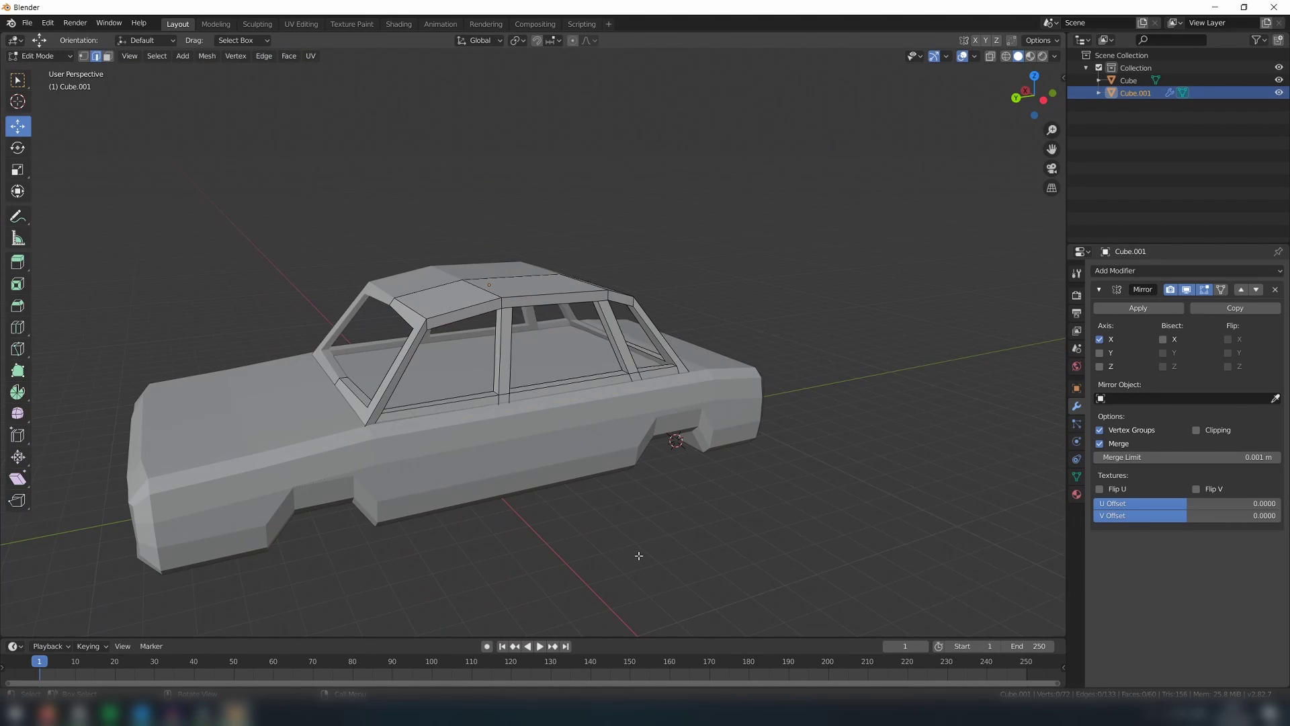
# Switch to editing the car body and extrude the face strip along the side of the cabin floor.
pyautogui.press('Tab')
pyautogui.click(631, 559)
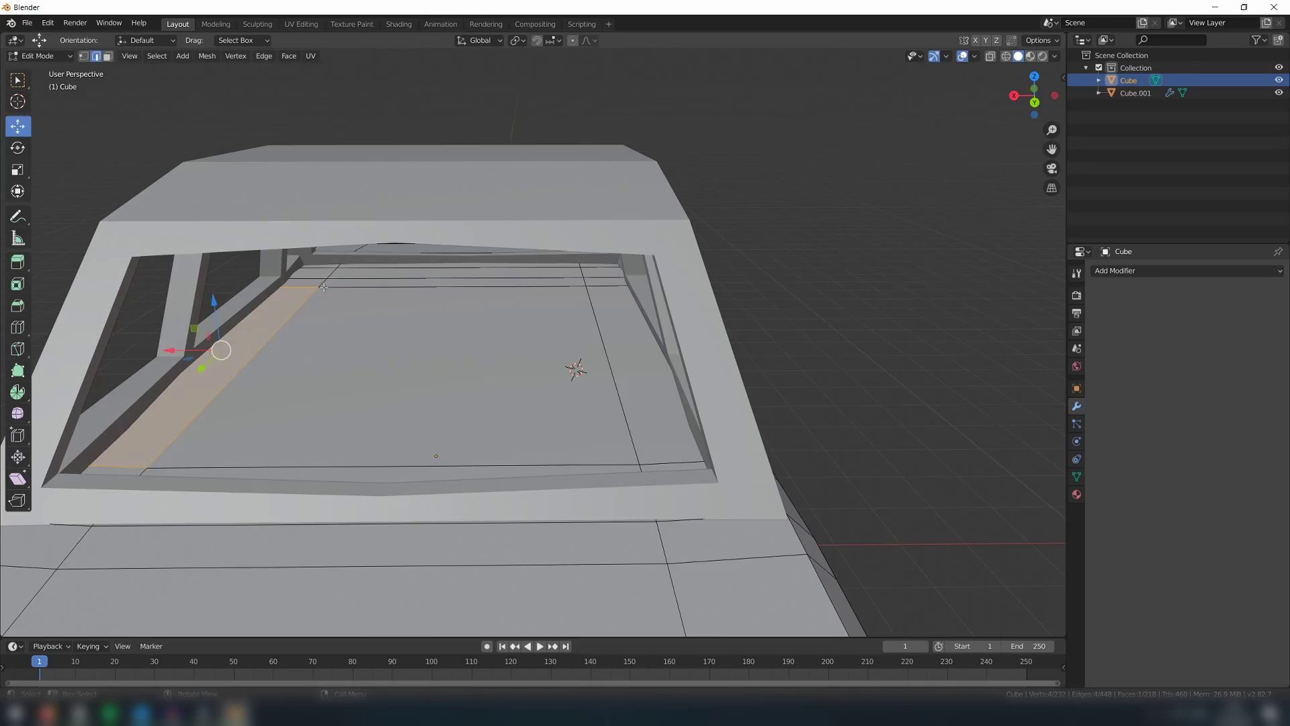
pyautogui.press('e')
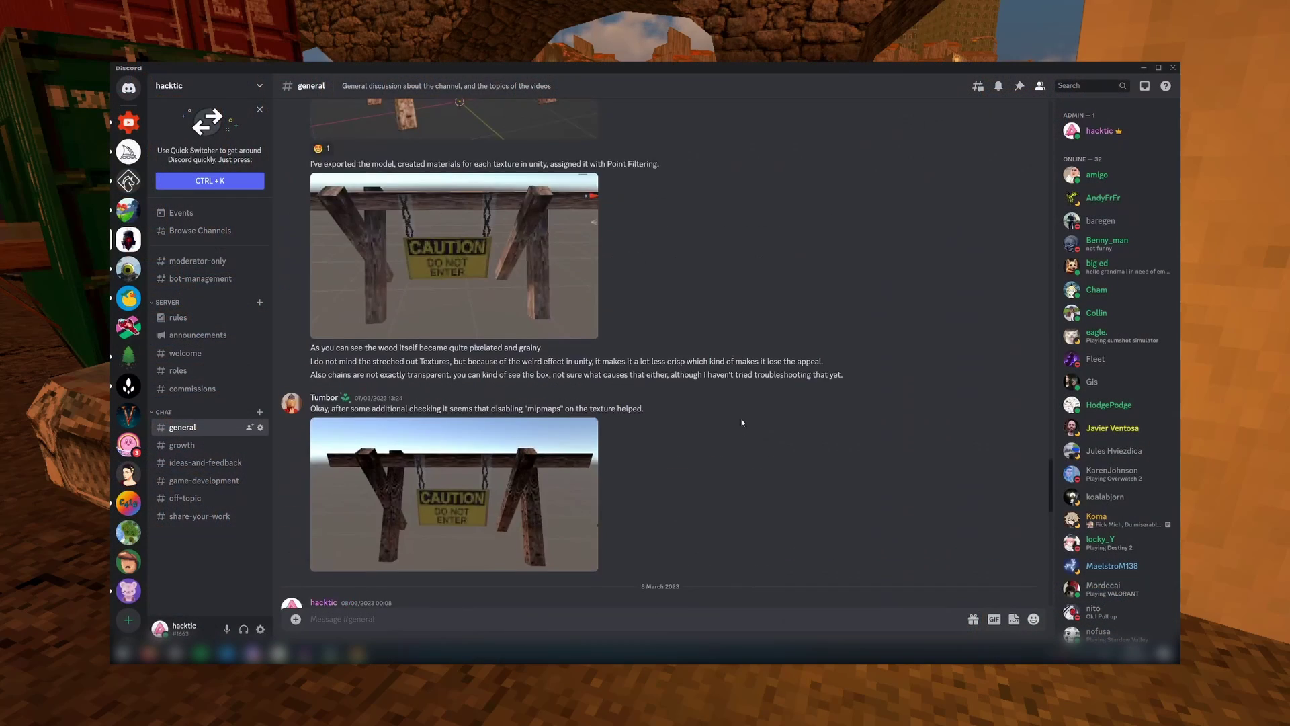
# Switch to Discord, read through the recent messages in the general channel and open the game-development channel.
pyautogui.scroll(-5, 742, 417)
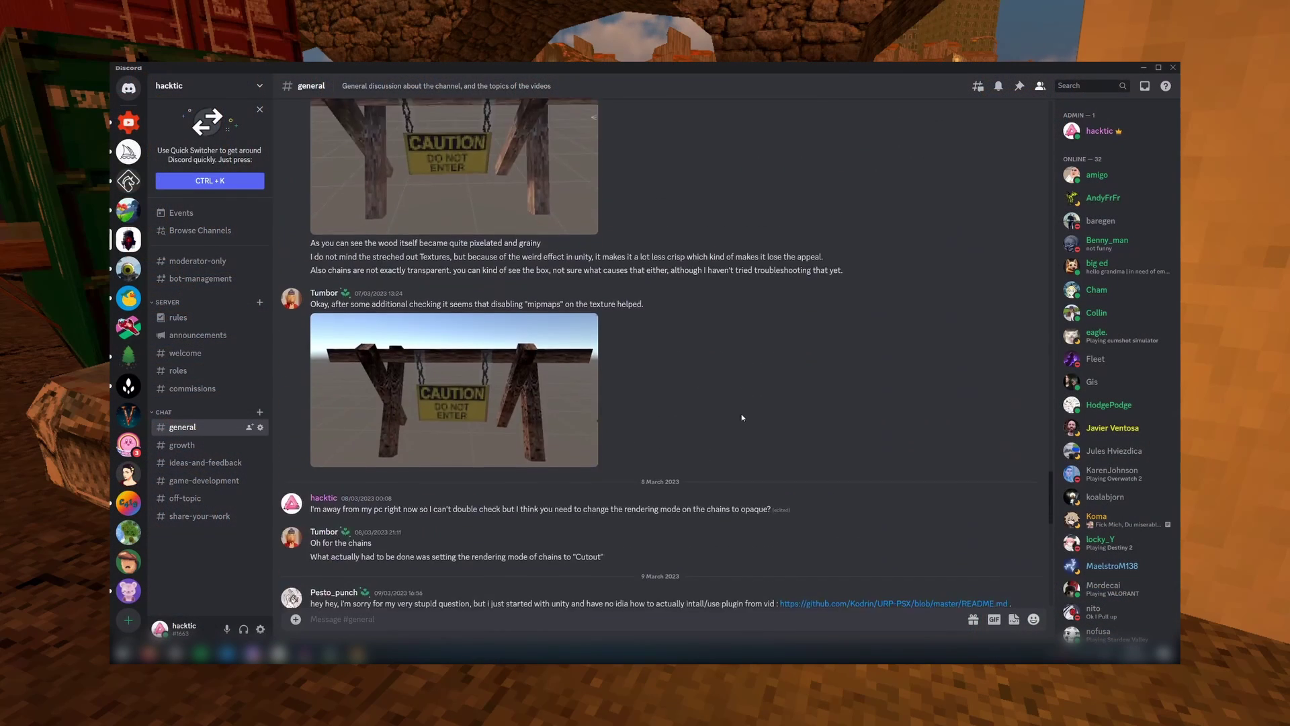
pyautogui.scroll(-7, 742, 417)
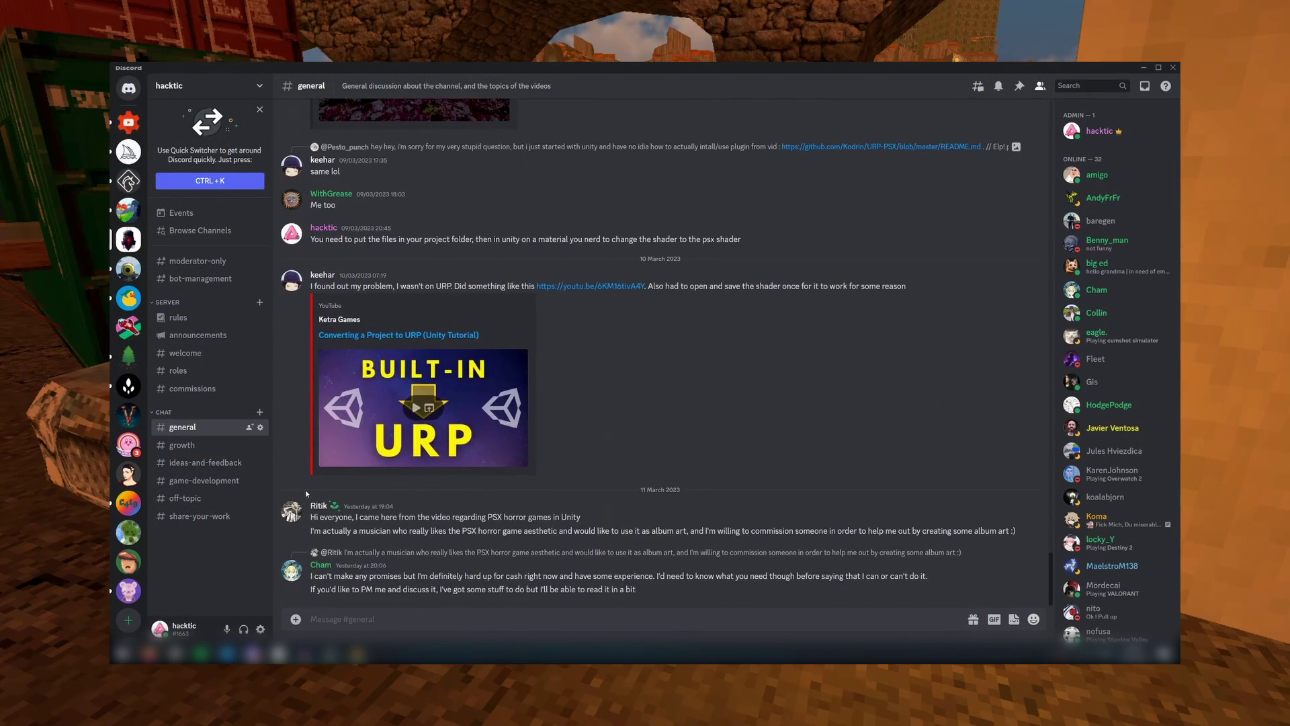
pyautogui.click(224, 485)
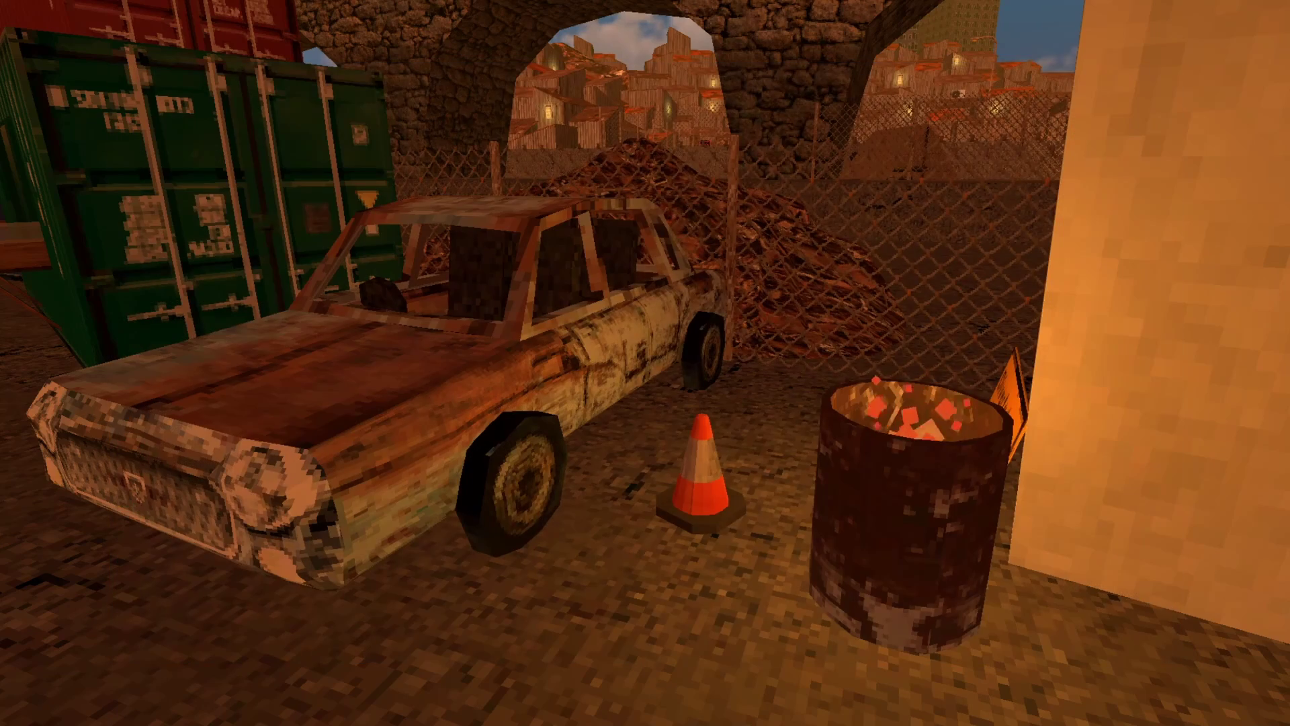